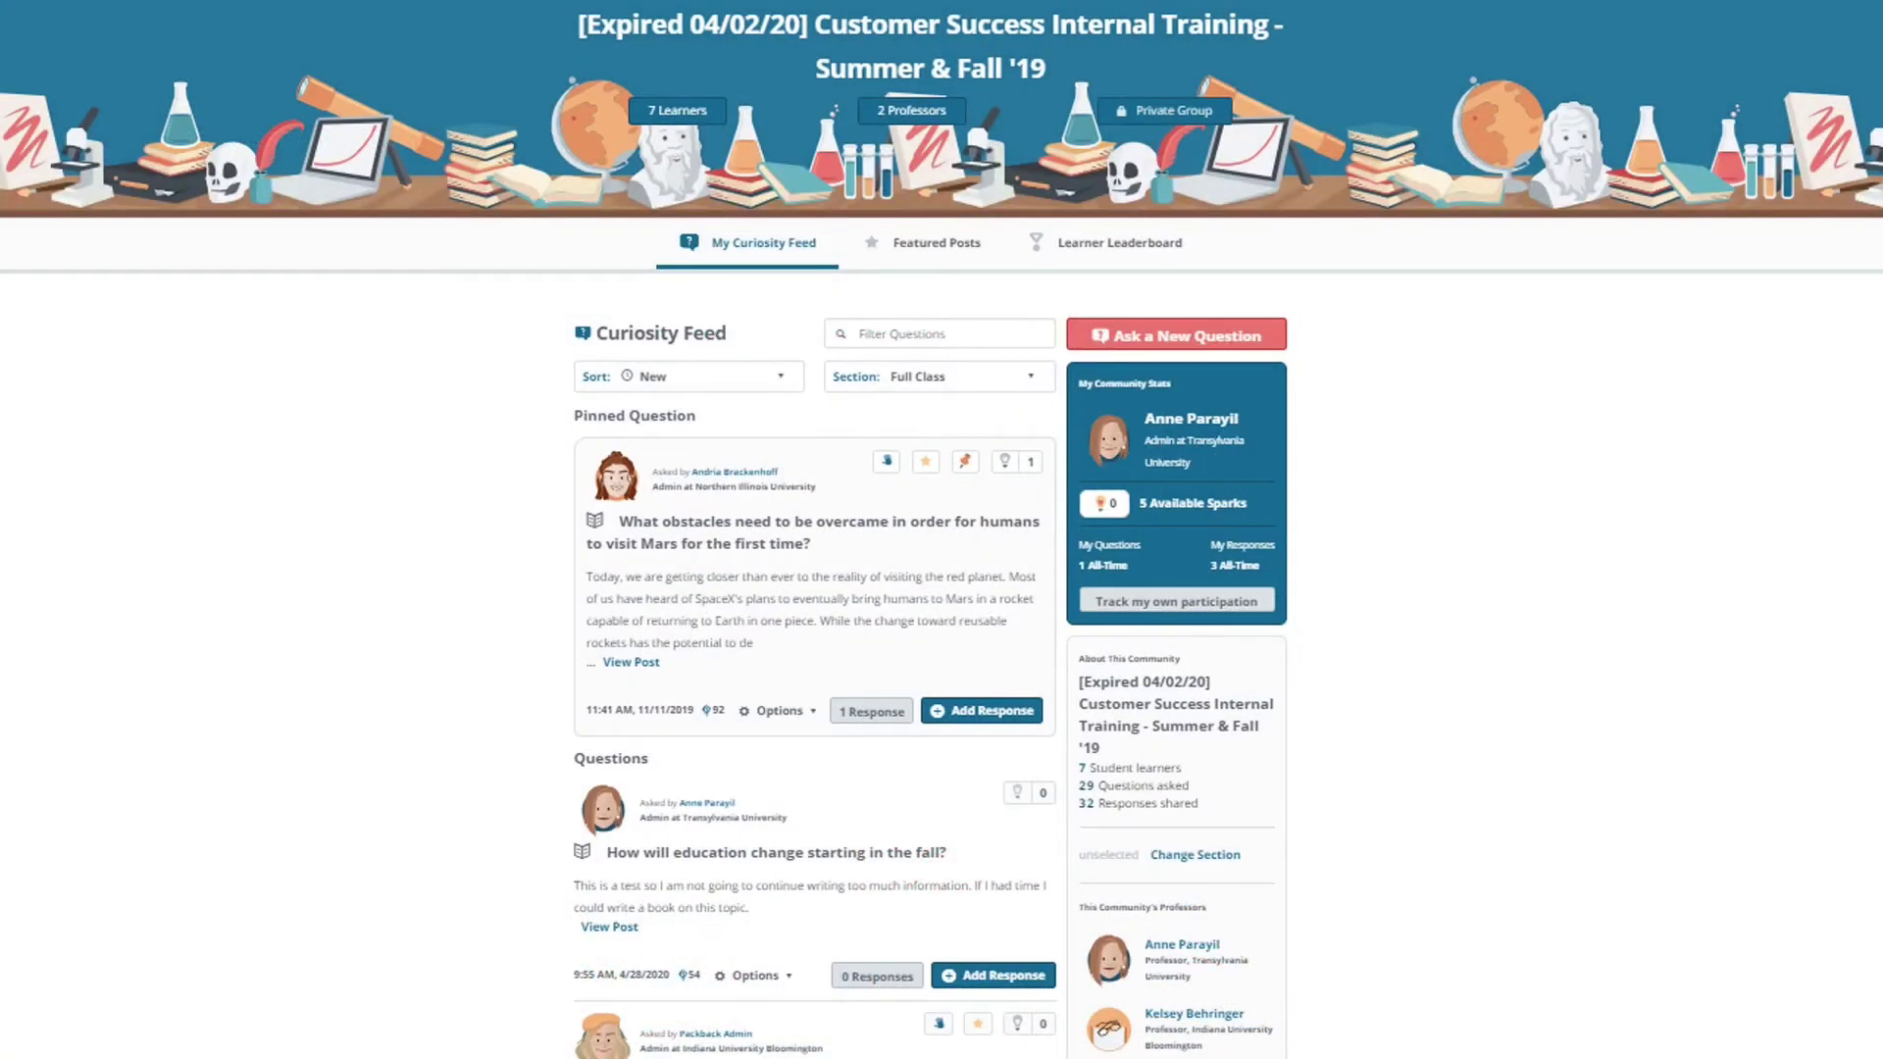
# - Open the community gradebook from Professor Tools and bring up the report download options
pyautogui.scroll(-5, 257, 425)
pyautogui.scroll(-3, 257, 425)
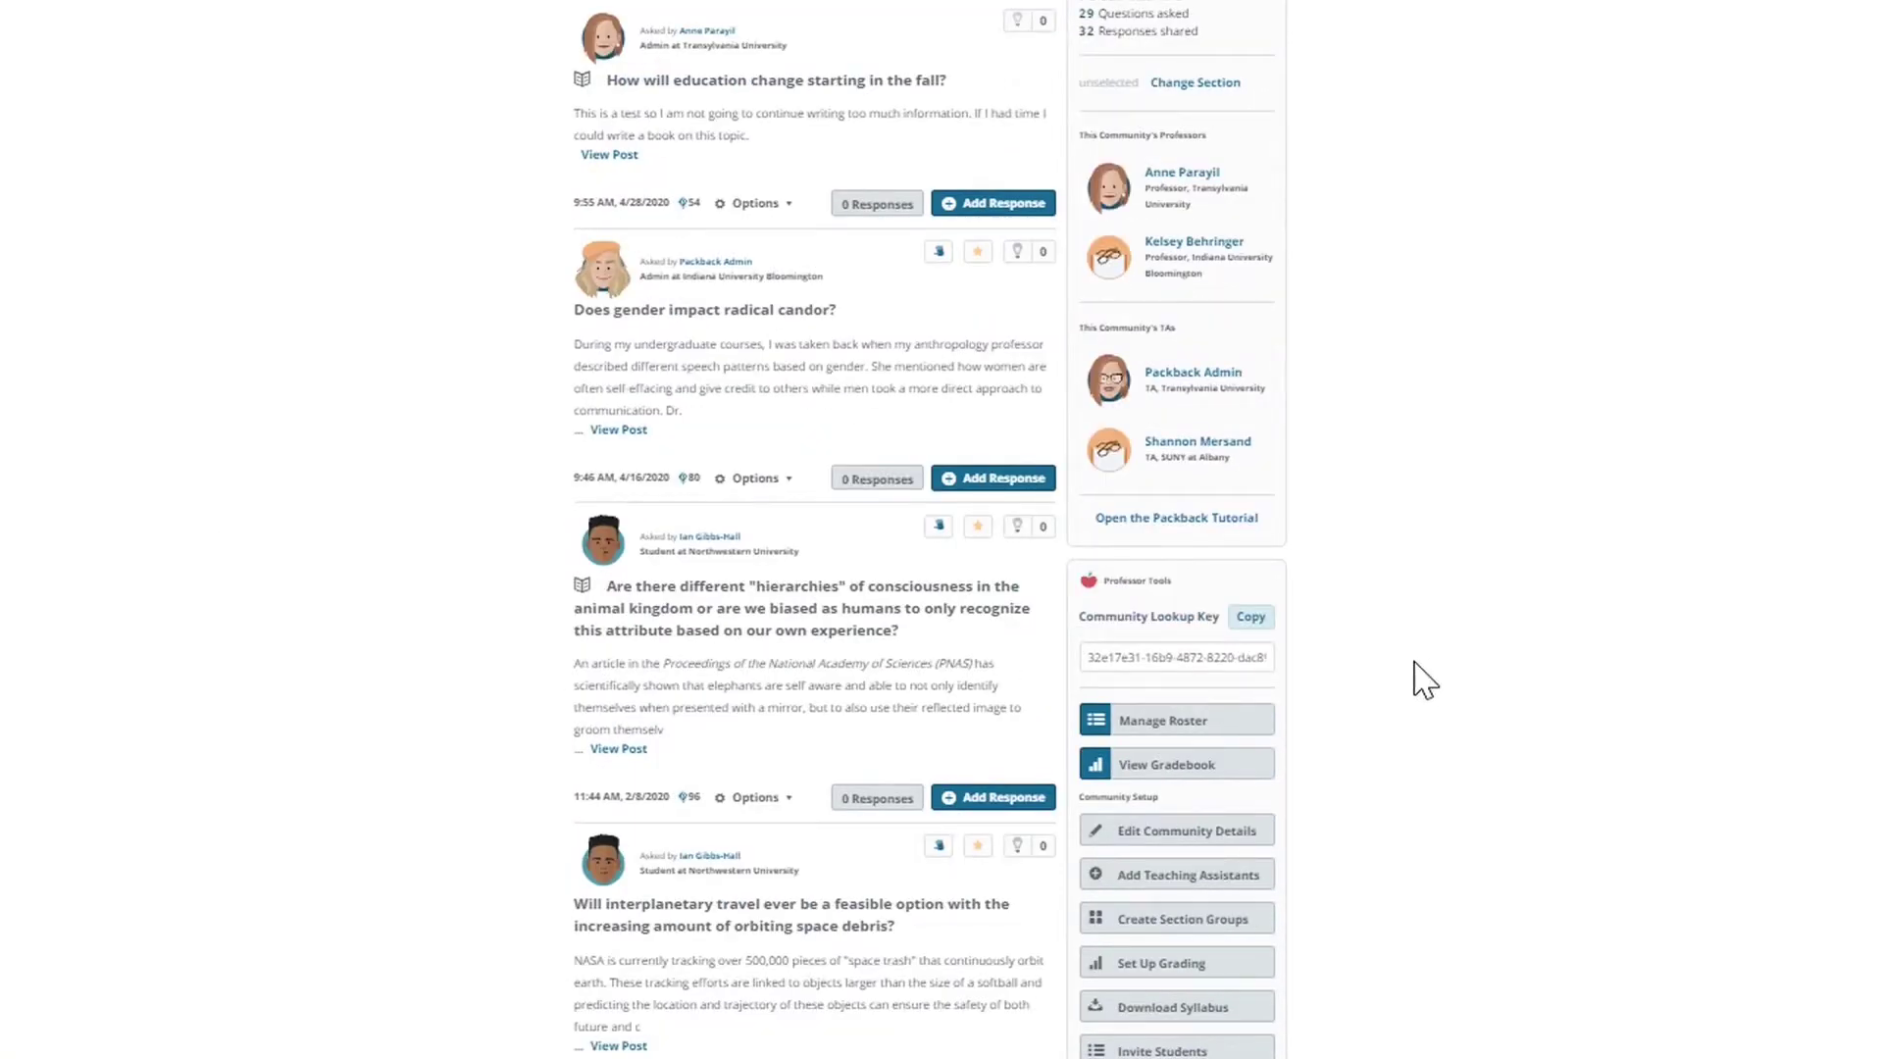
pyautogui.click(1157, 775)
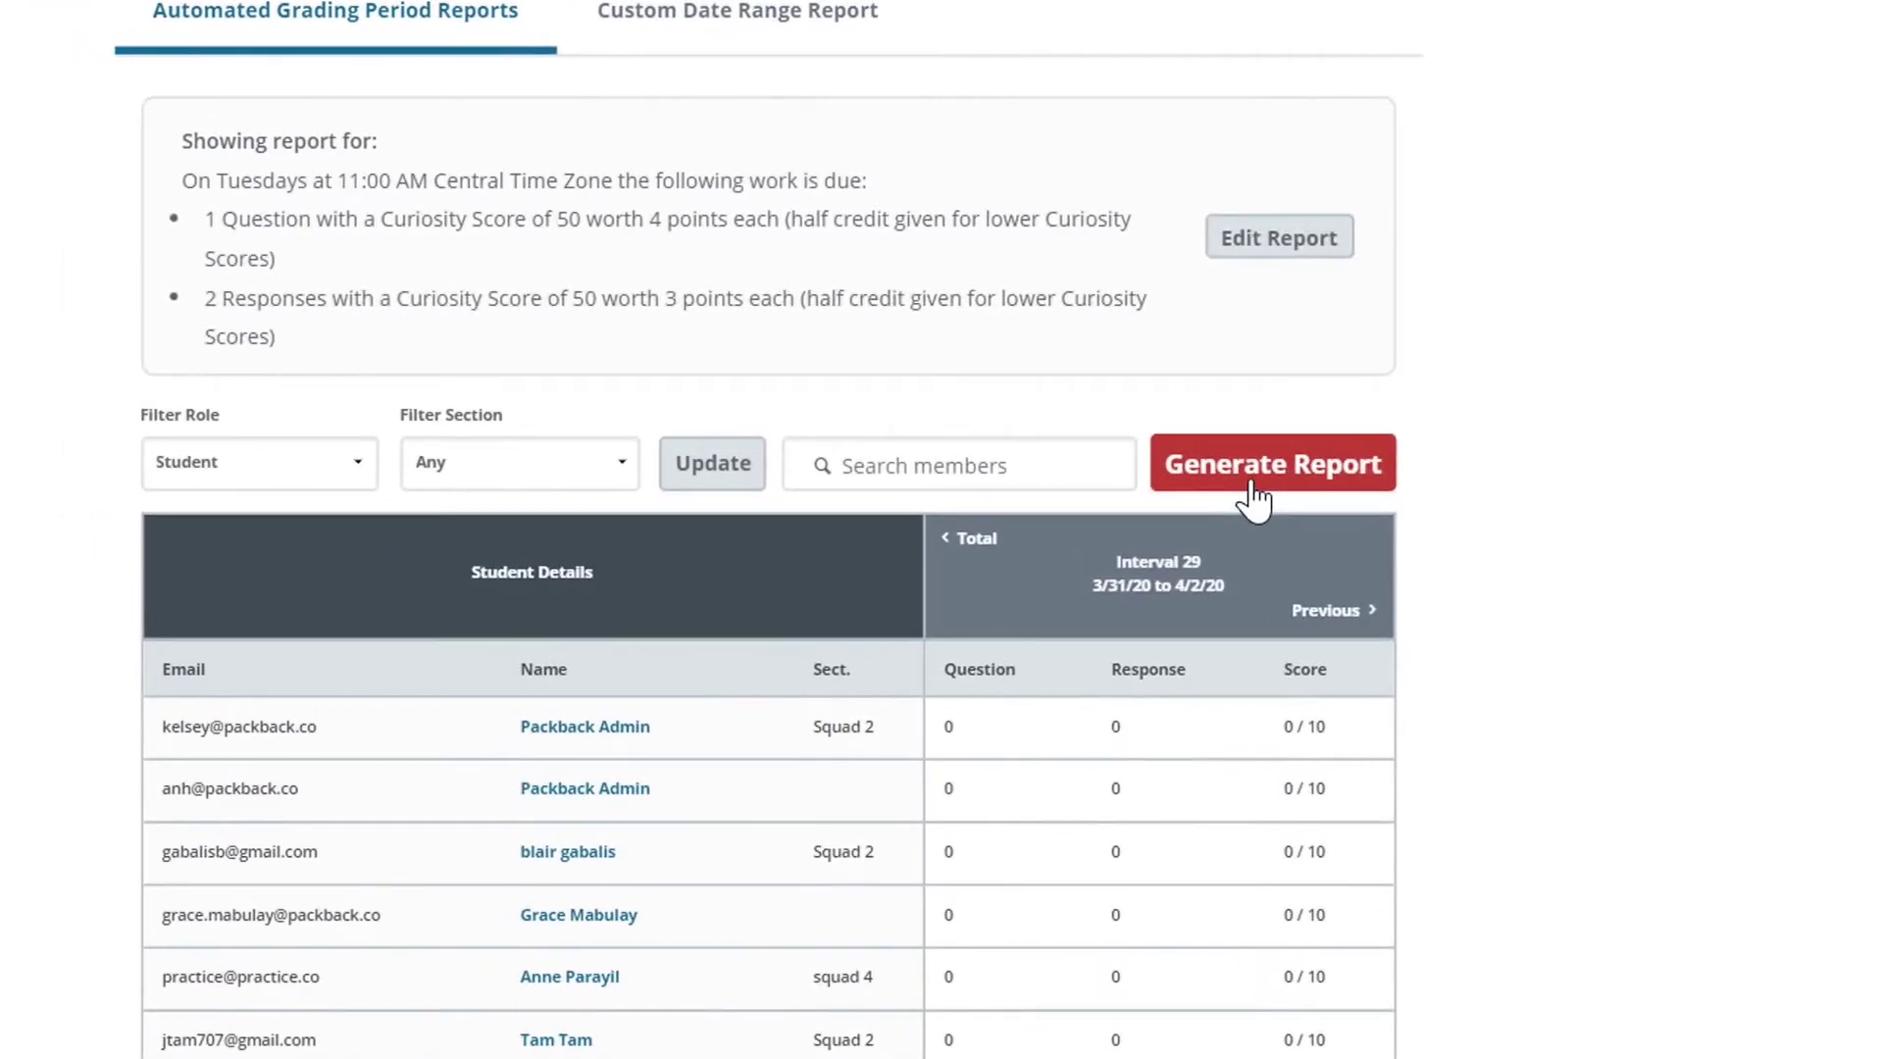
pyautogui.click(1255, 496)
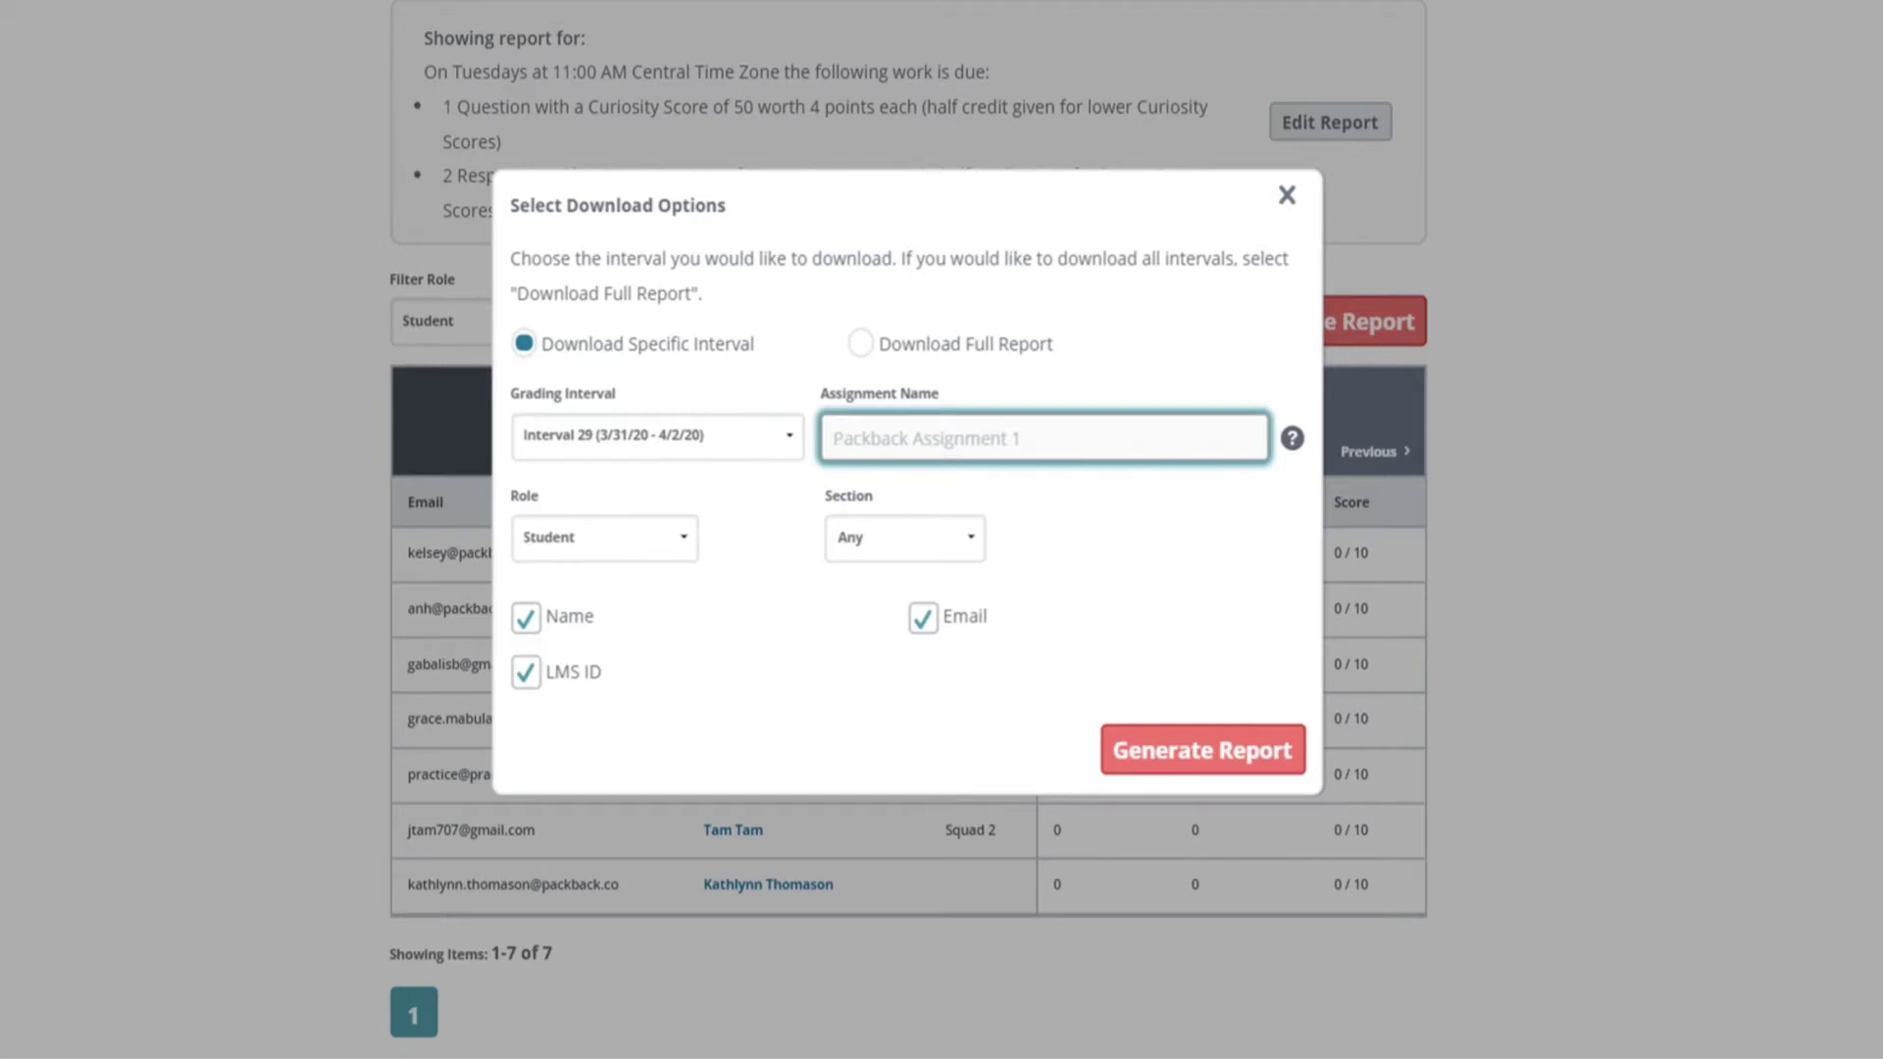
# - Choose Download Full Report and set the Role to Any
pyautogui.click(853, 344)
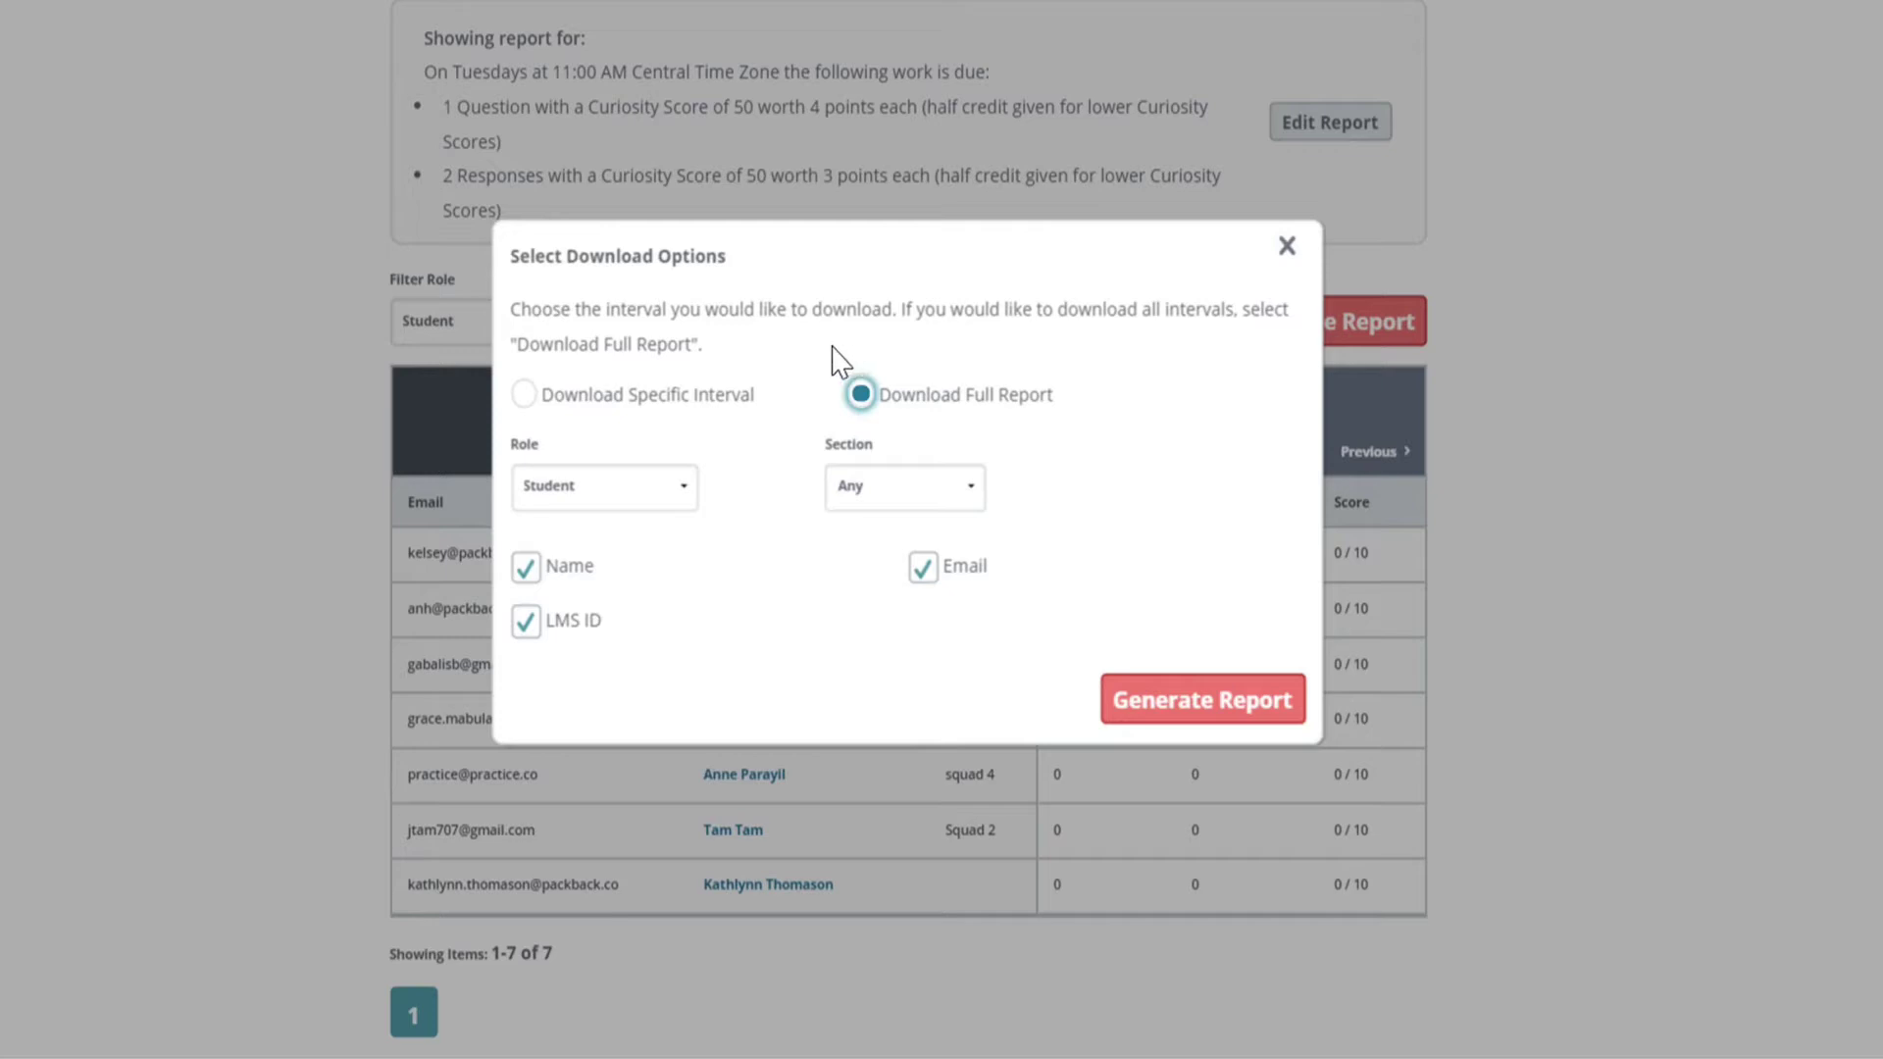
pyautogui.click(602, 496)
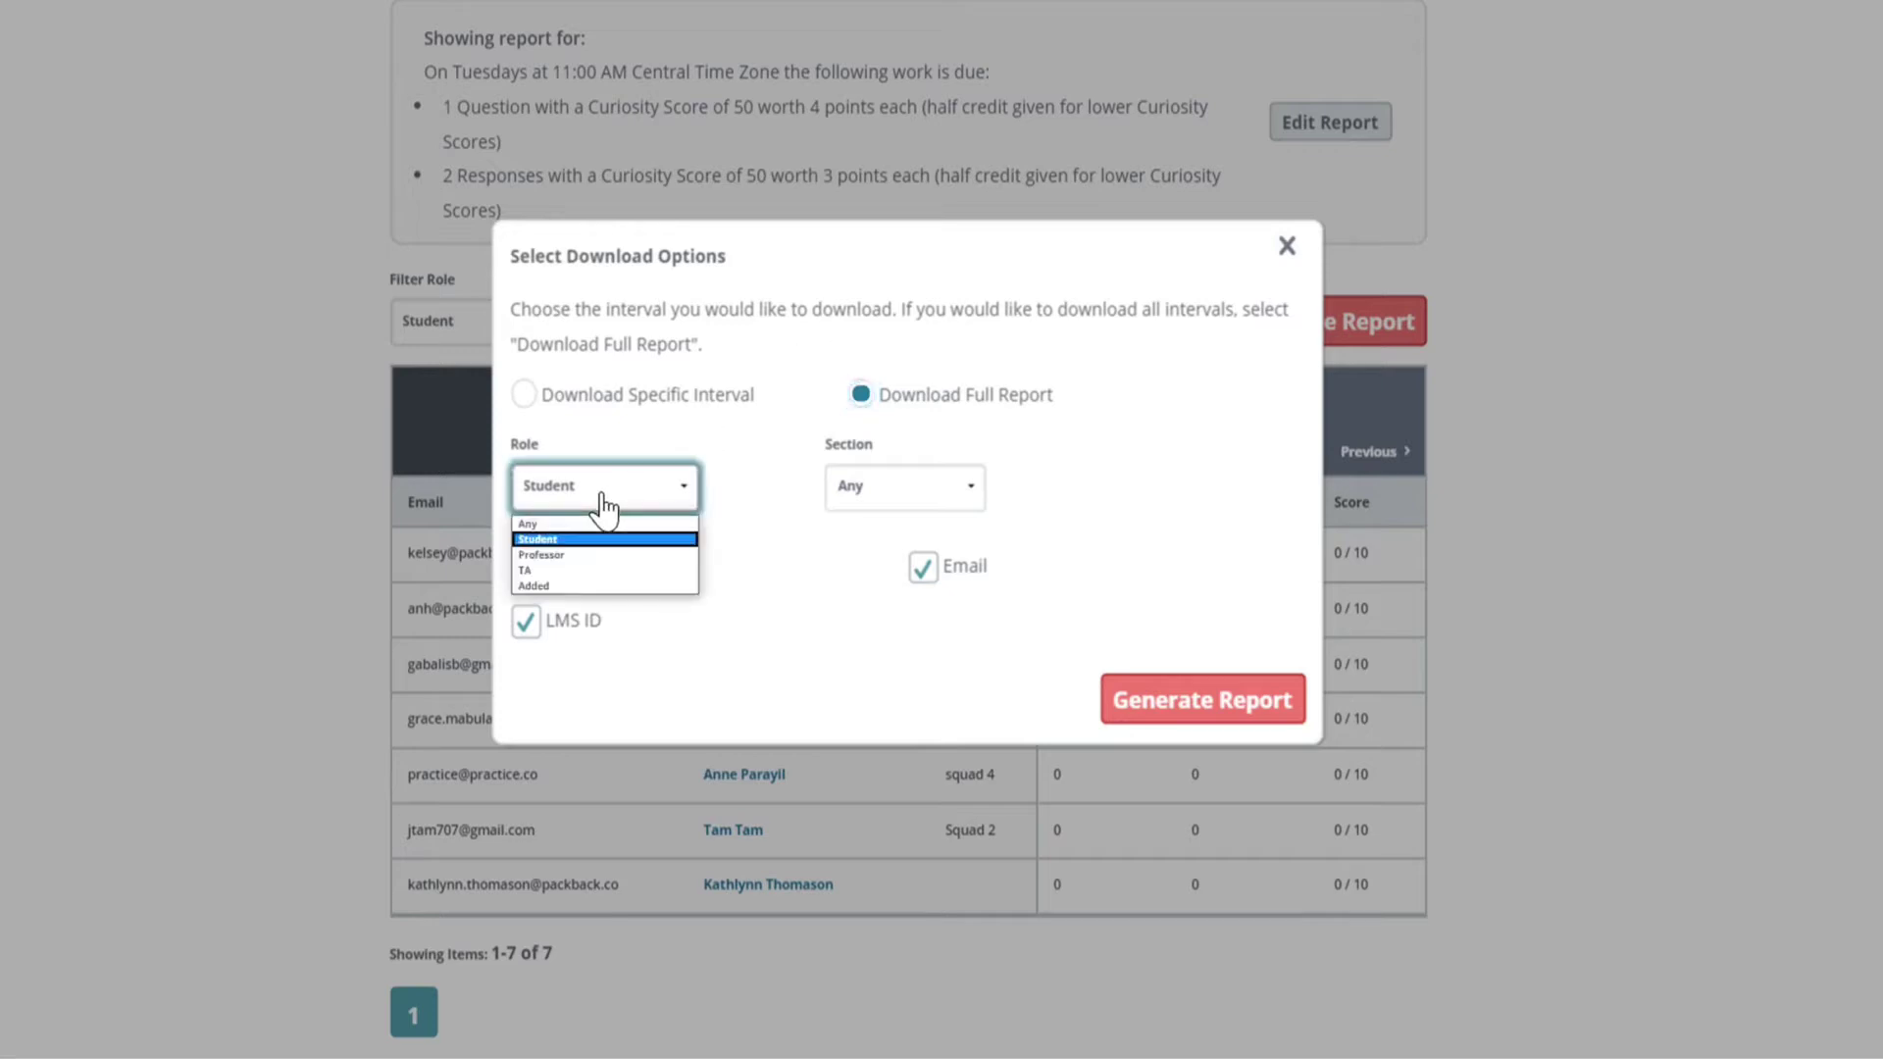
pyautogui.click(547, 526)
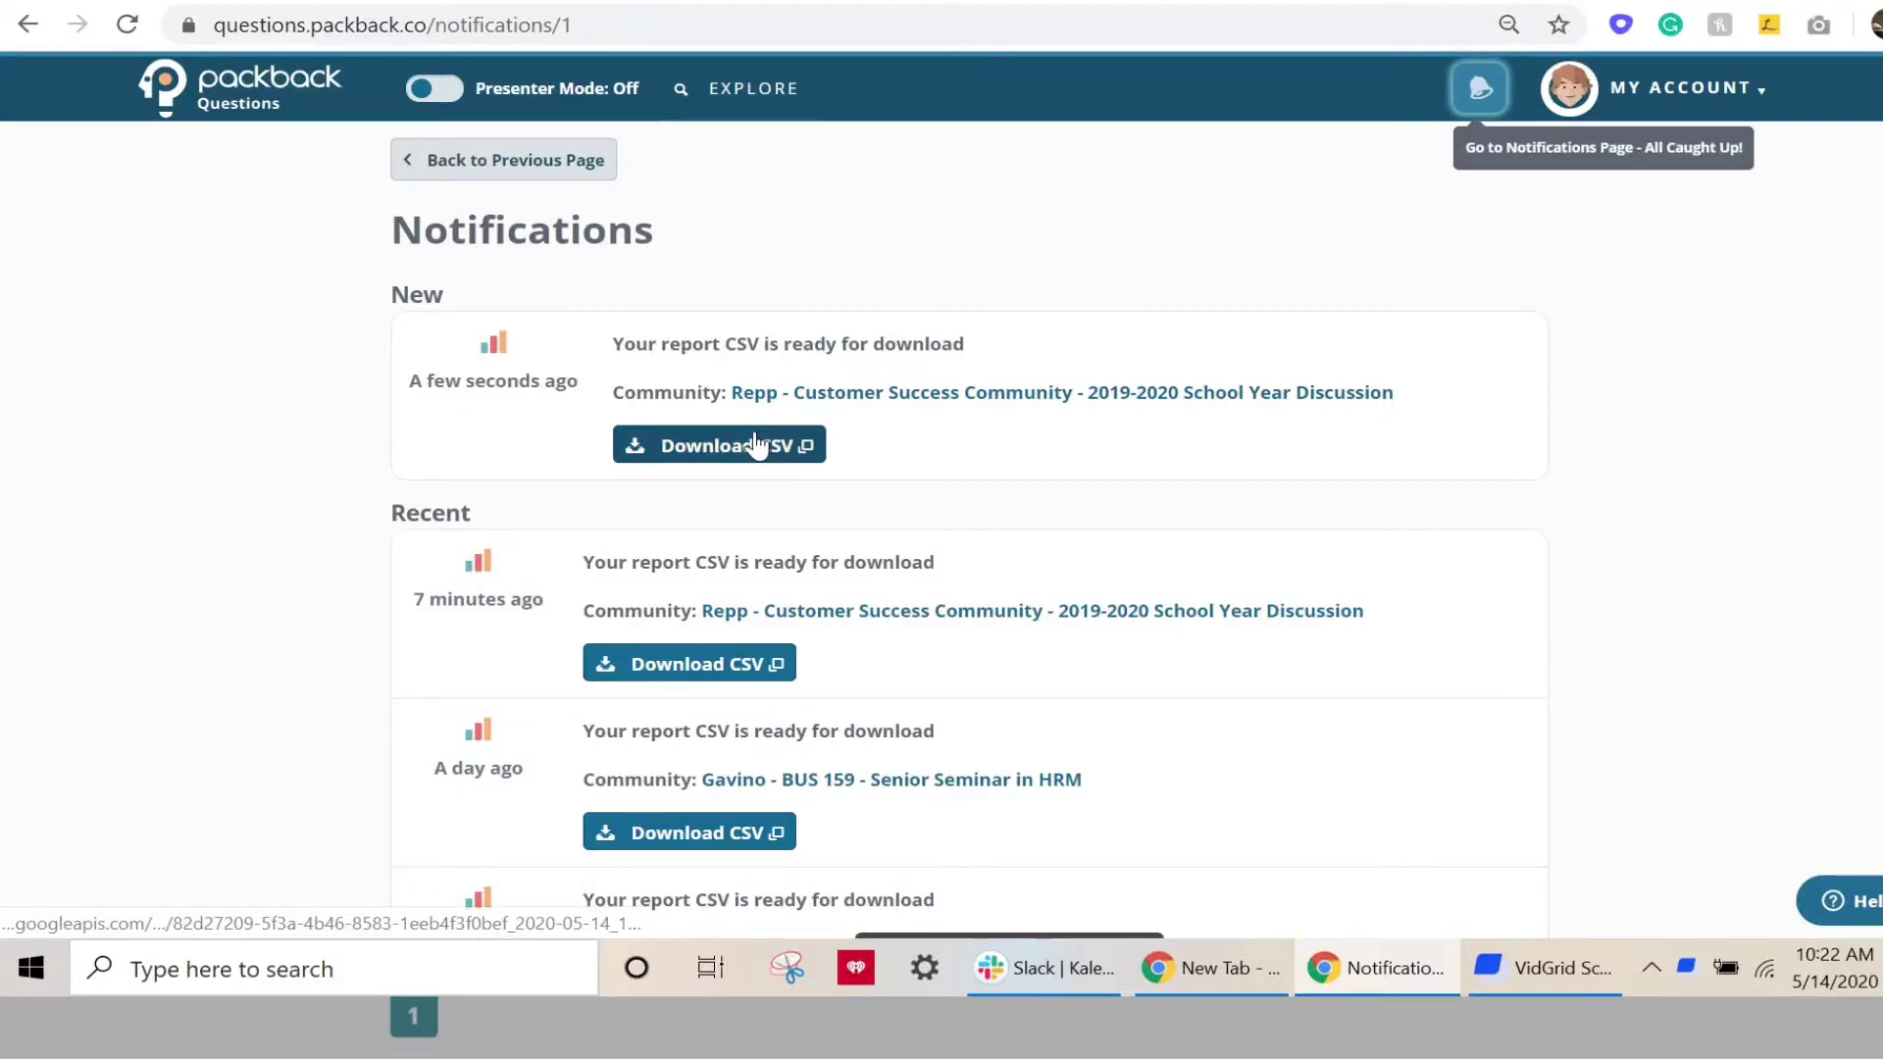
# - Download the newest report CSV from Notifications and view its grade data in Google Sheets
pyautogui.click(756, 445)
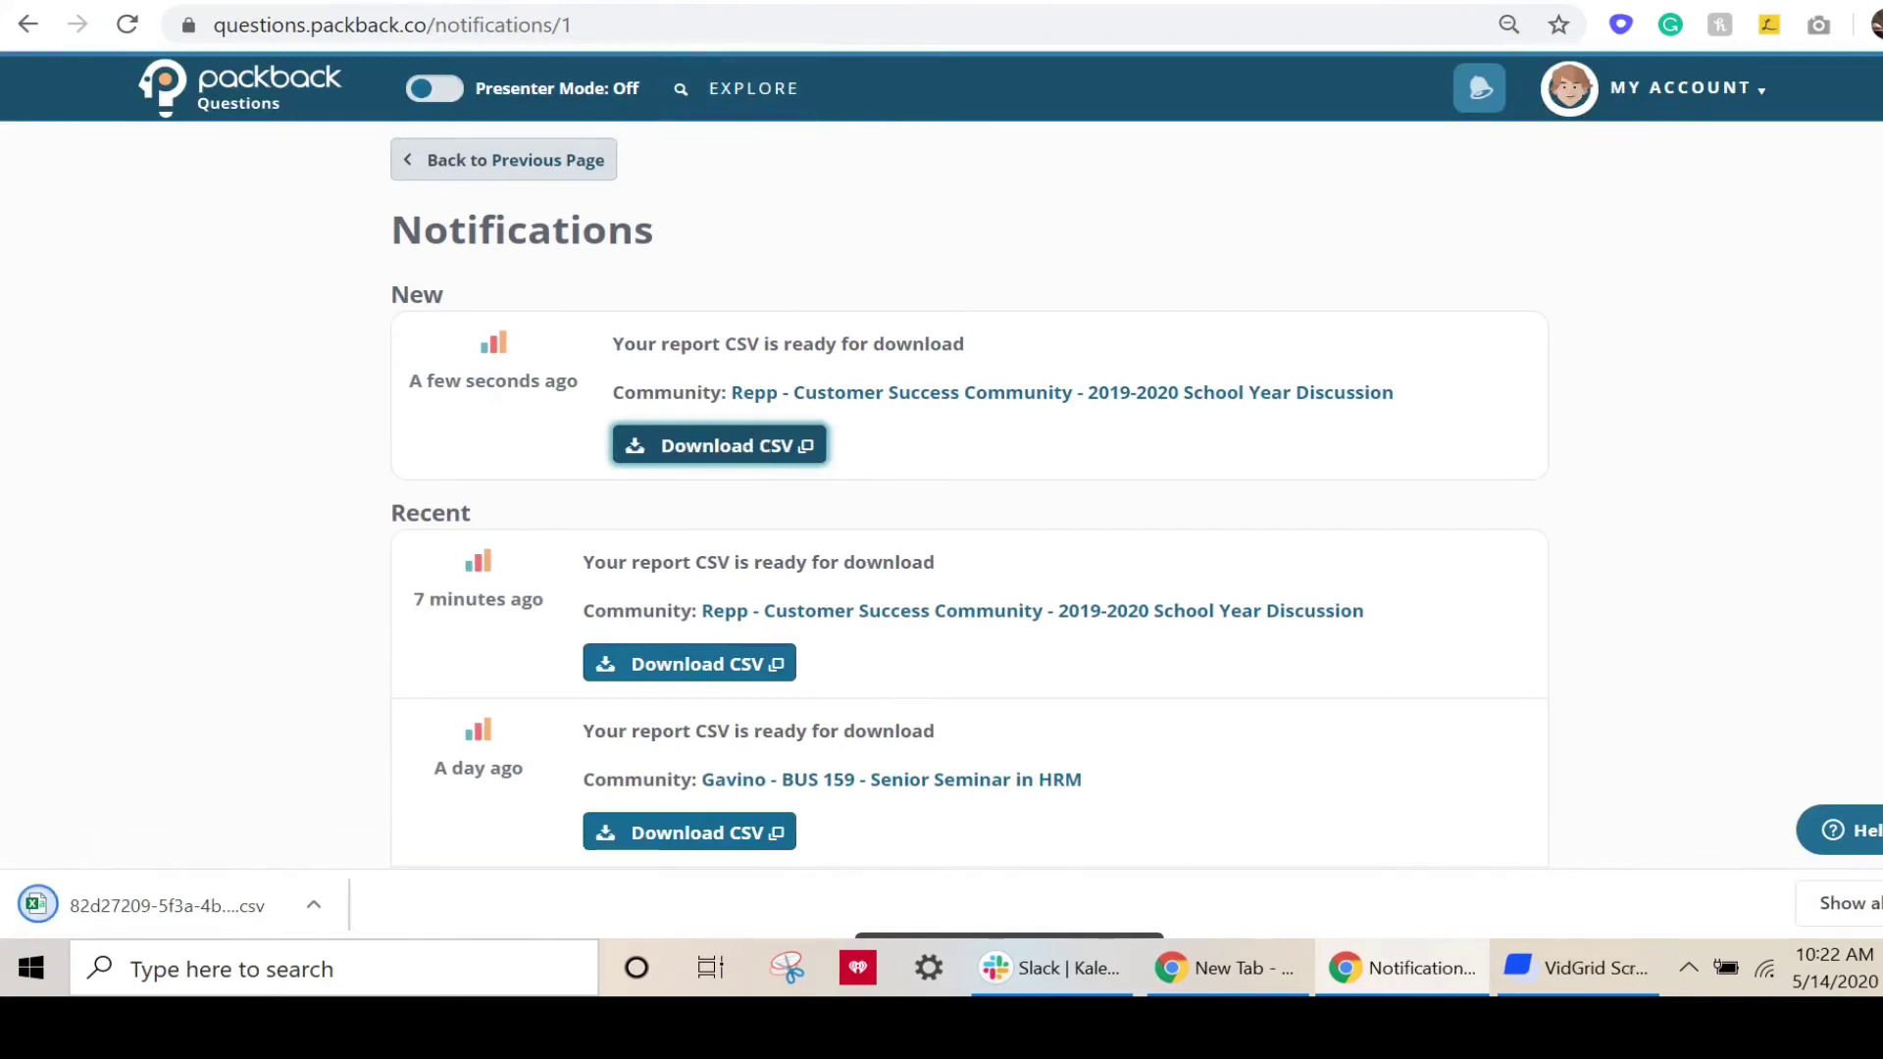
pyautogui.hotkey('ctrl', 'Tab')
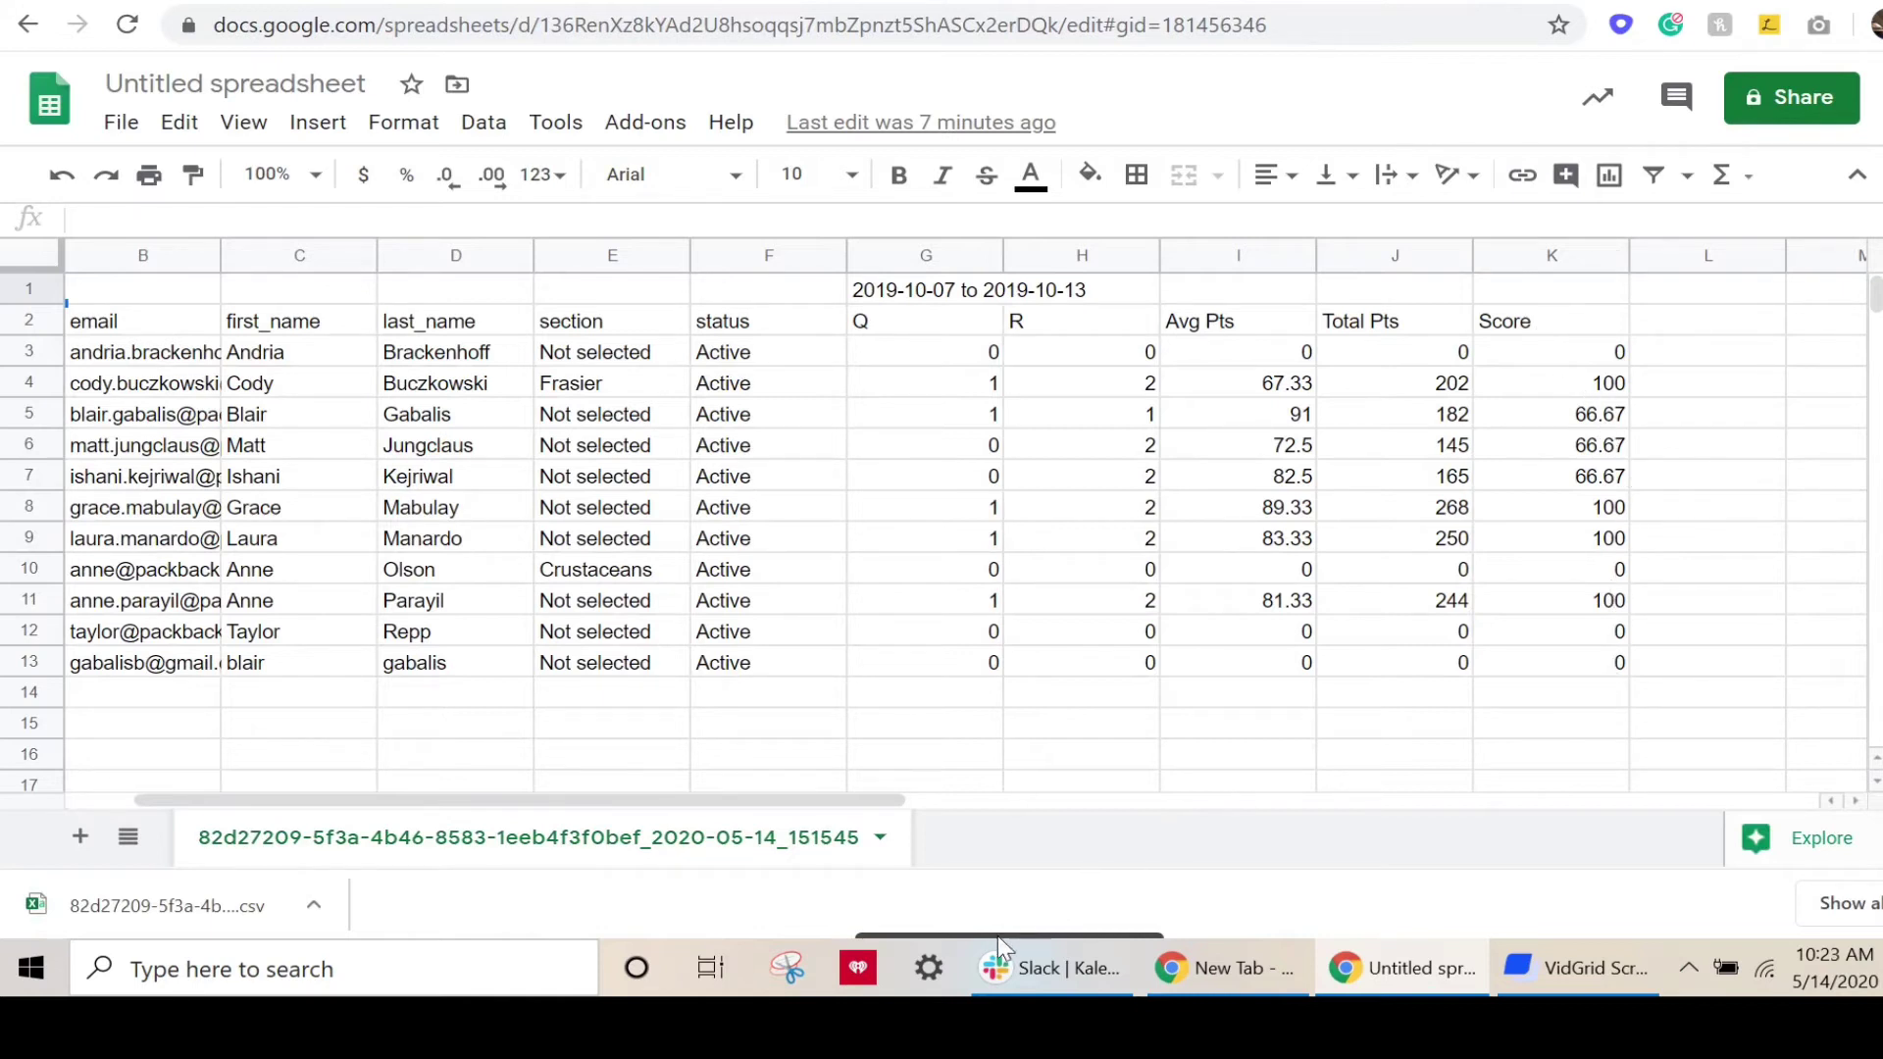
# - Switch to the Untitled spreadsheet with the custom_id column and Scores rescaled out of 10
pyautogui.click(1008, 966)
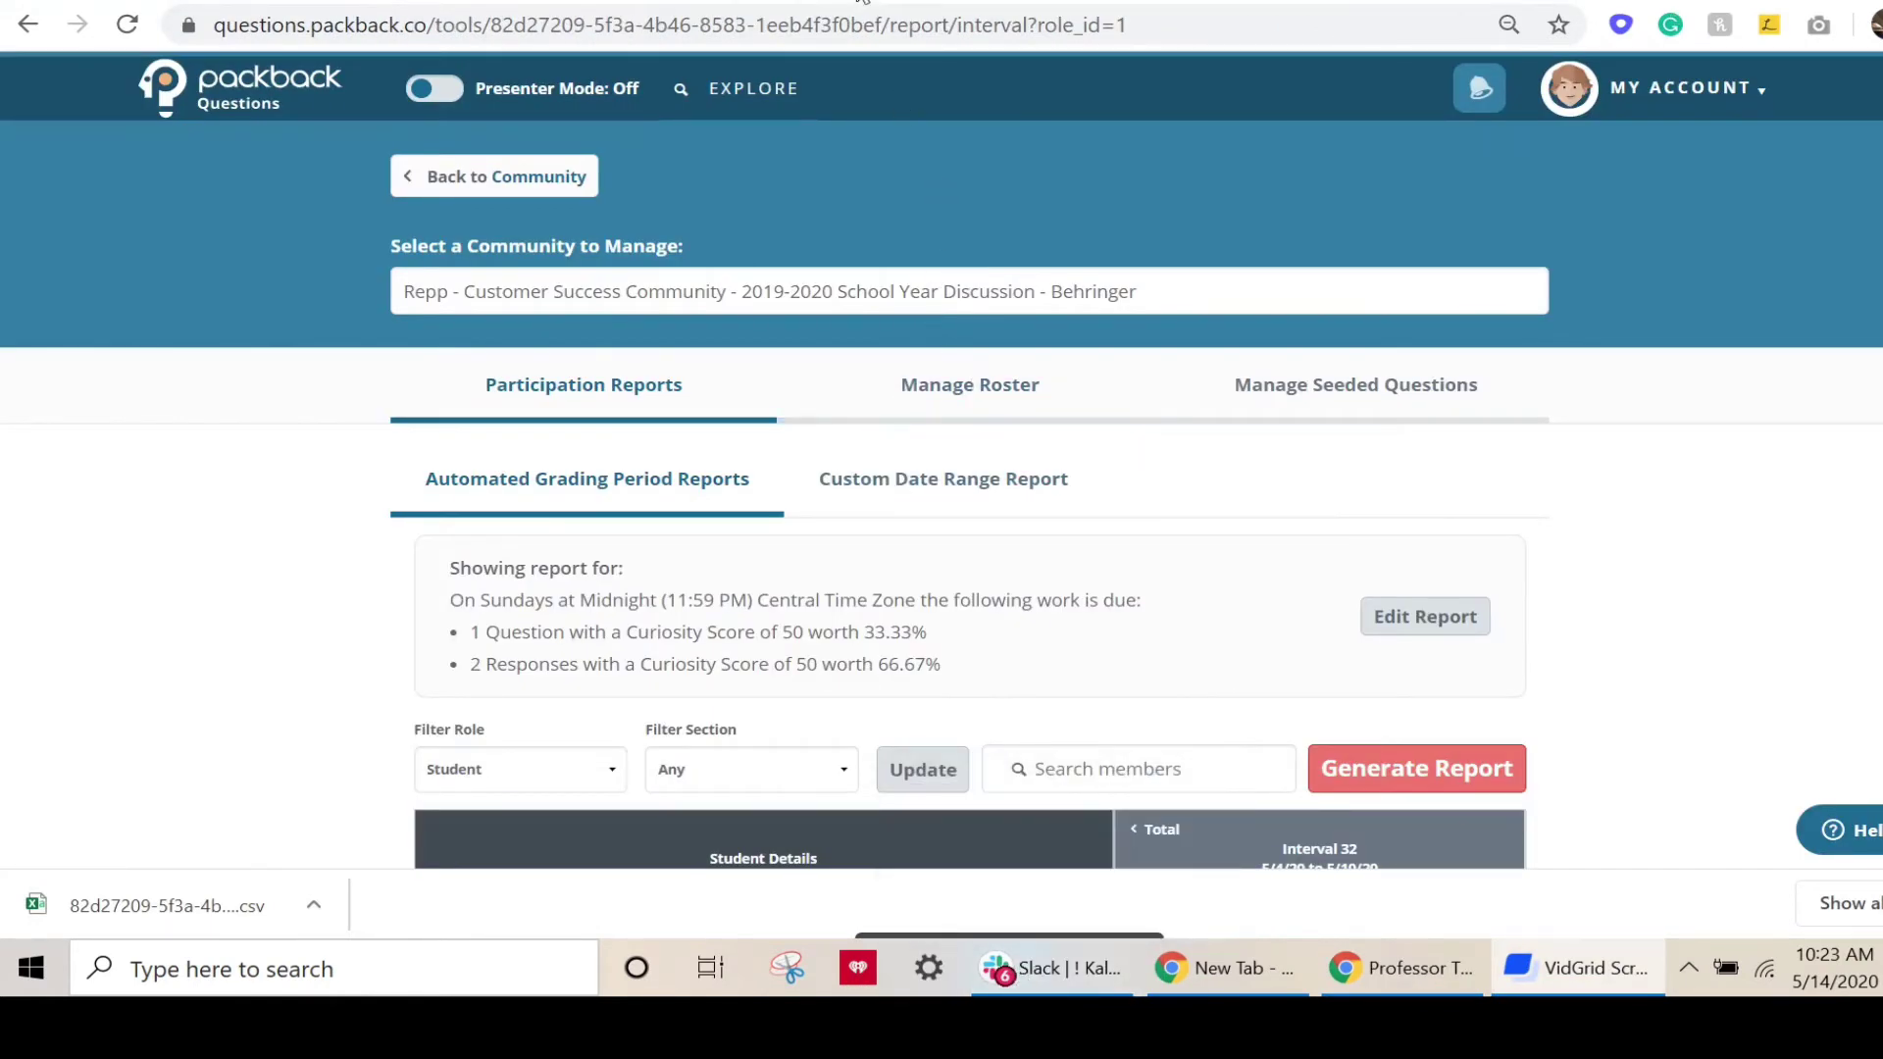
pyautogui.click(862, 2)
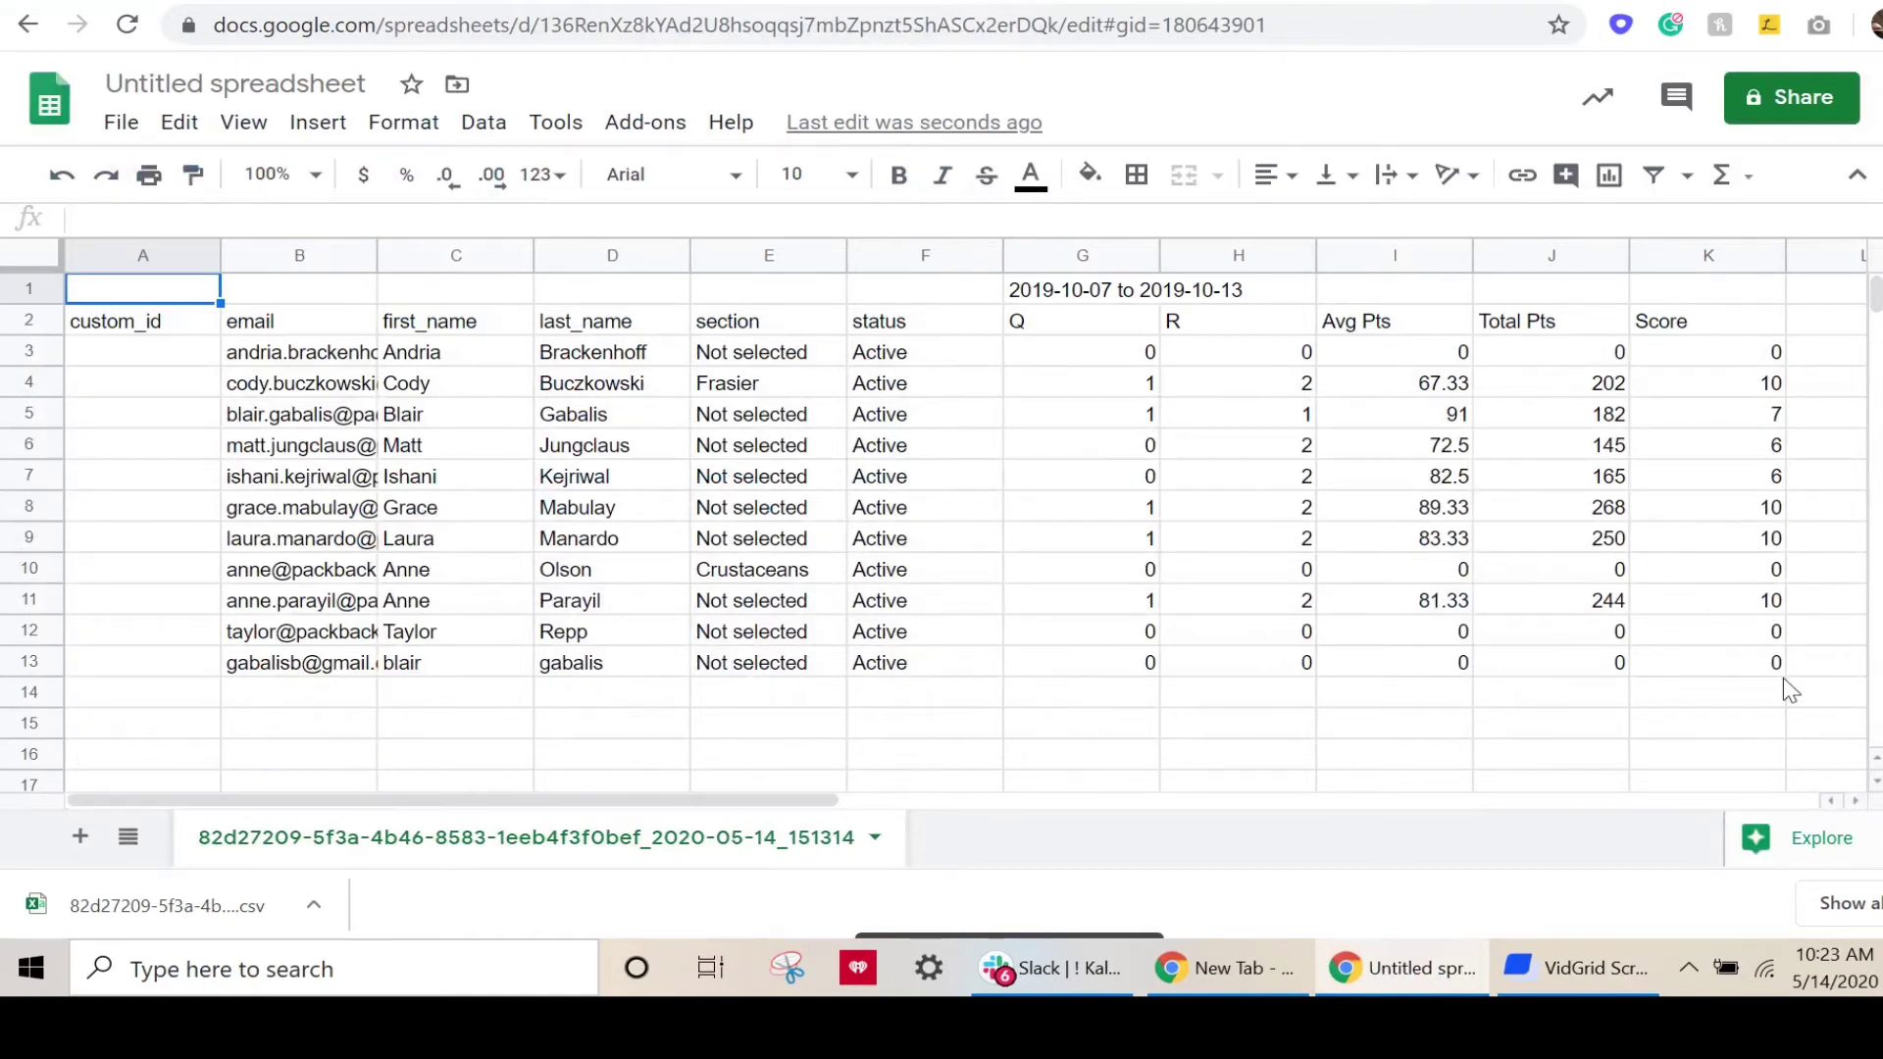
# - Generate the full any-role grade report CSV with Name, Email and LMS ID
pyautogui.moveTo(1093, 937)
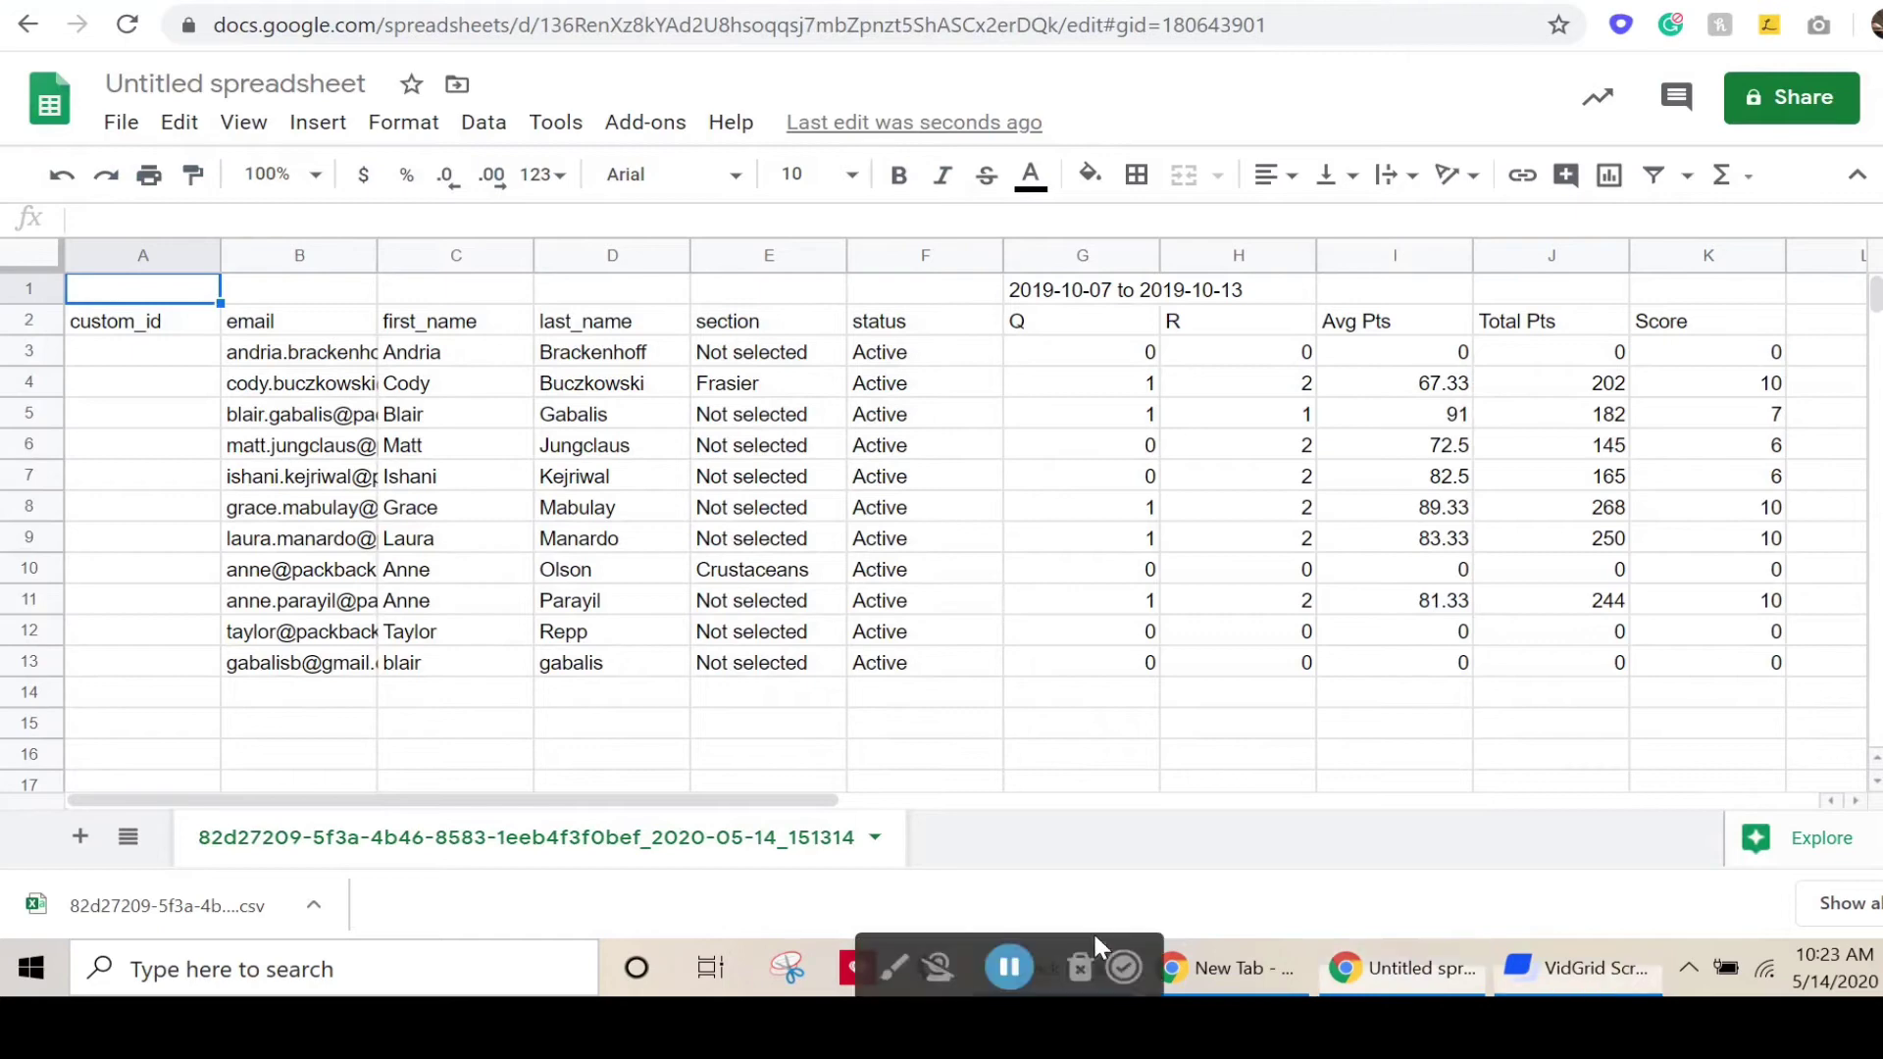
pyautogui.click(1010, 968)
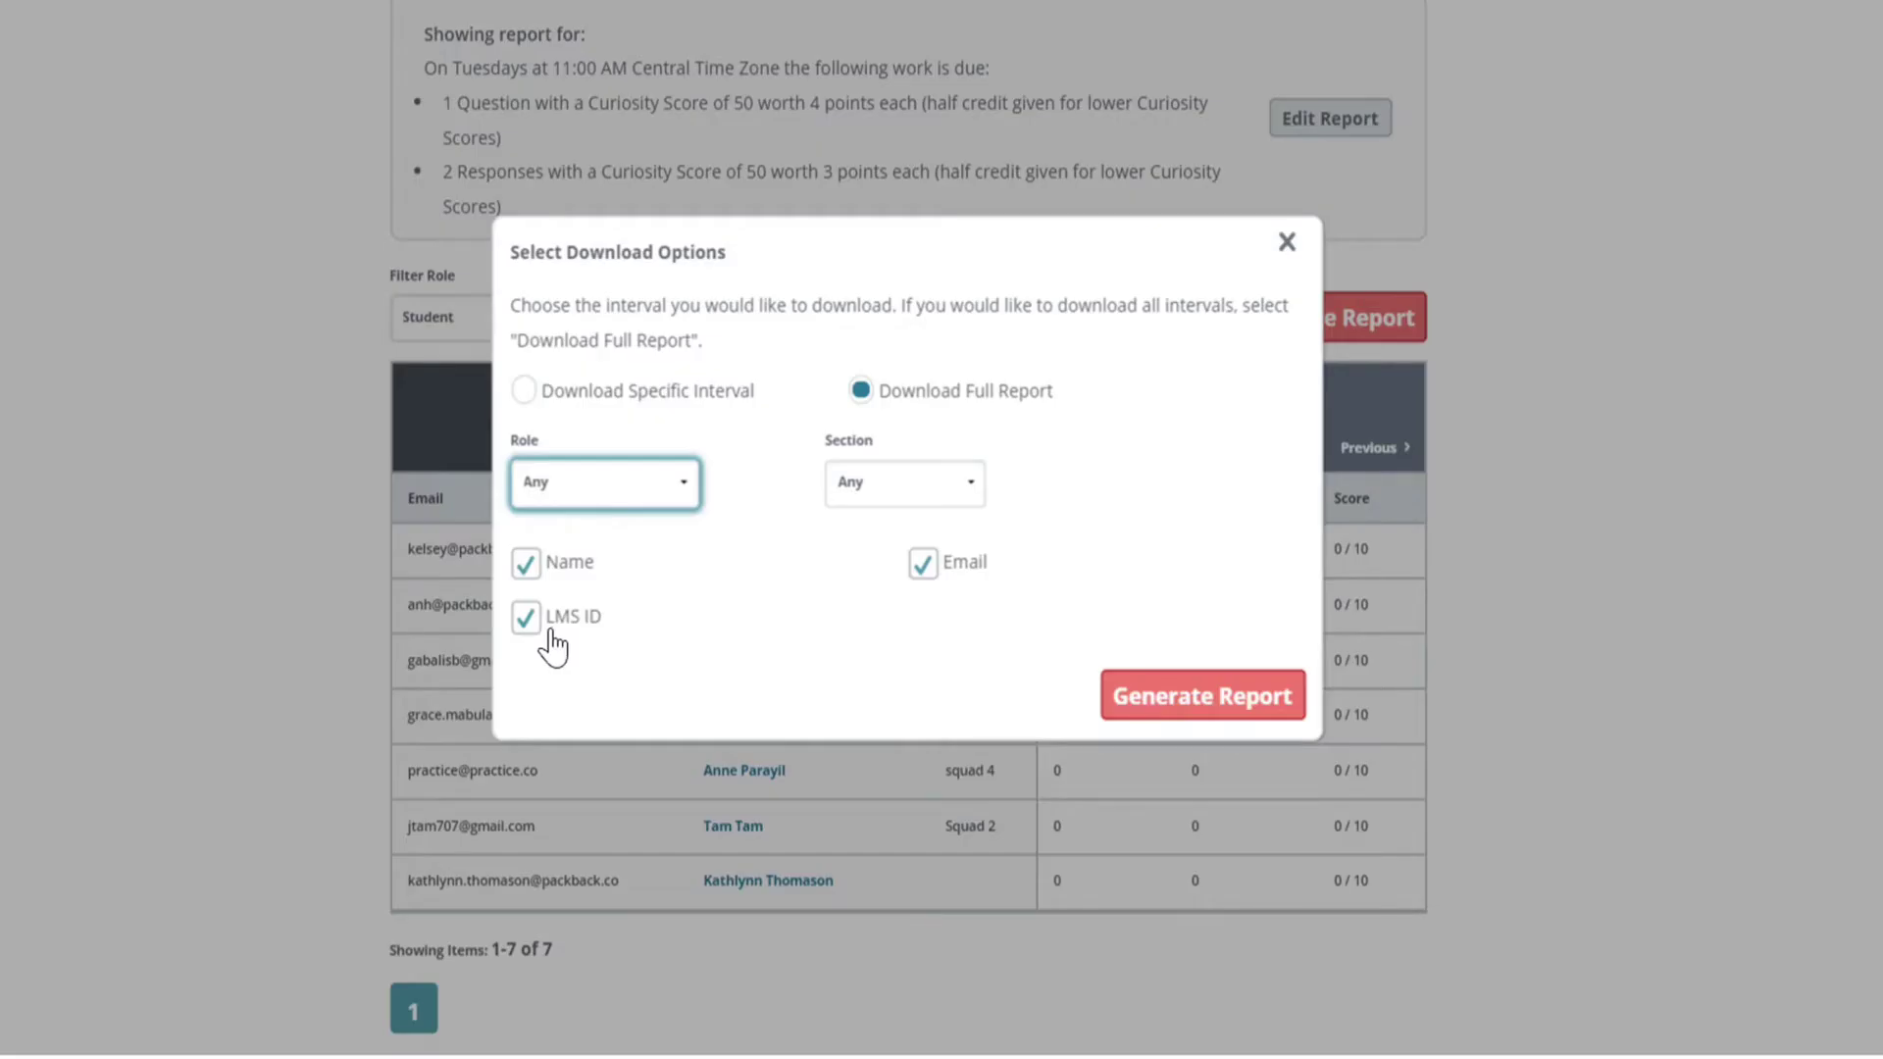
pyautogui.click(1181, 700)
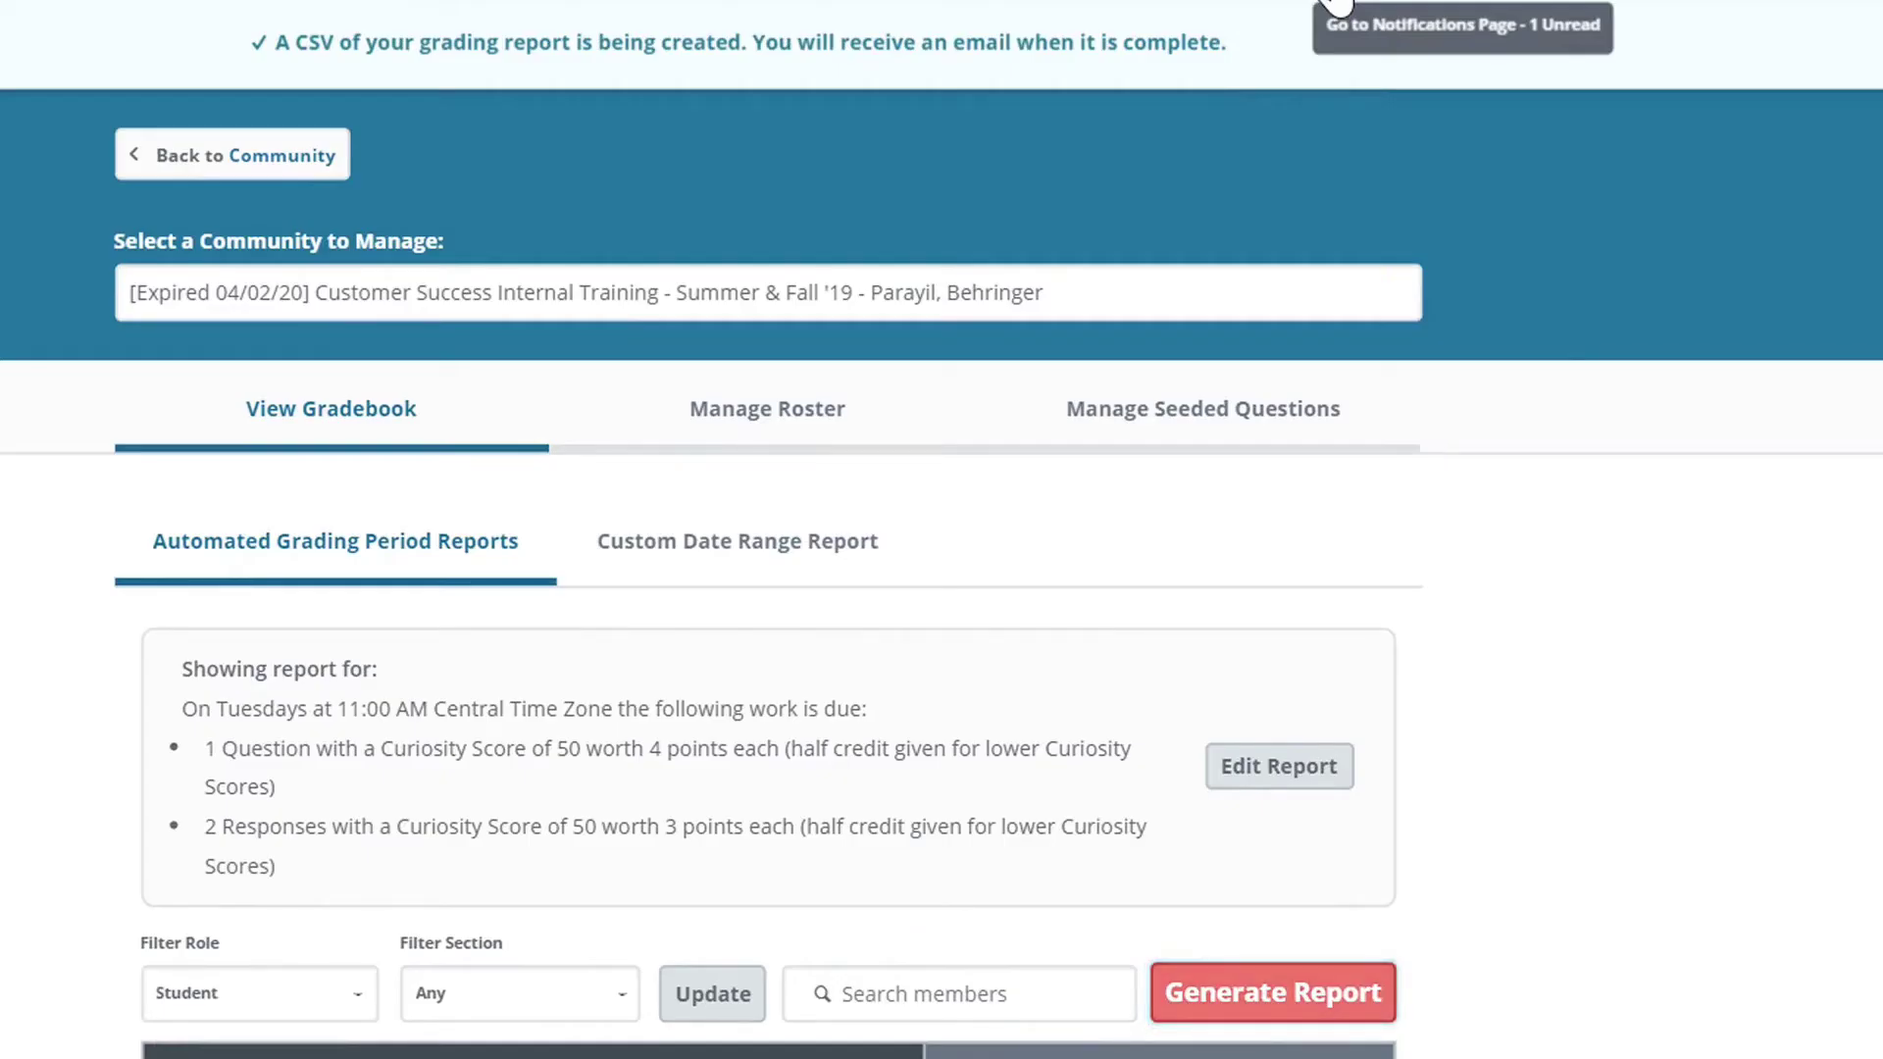
# - Open the finished report CSV's download link from Notifications
pyautogui.click(1339, 5)
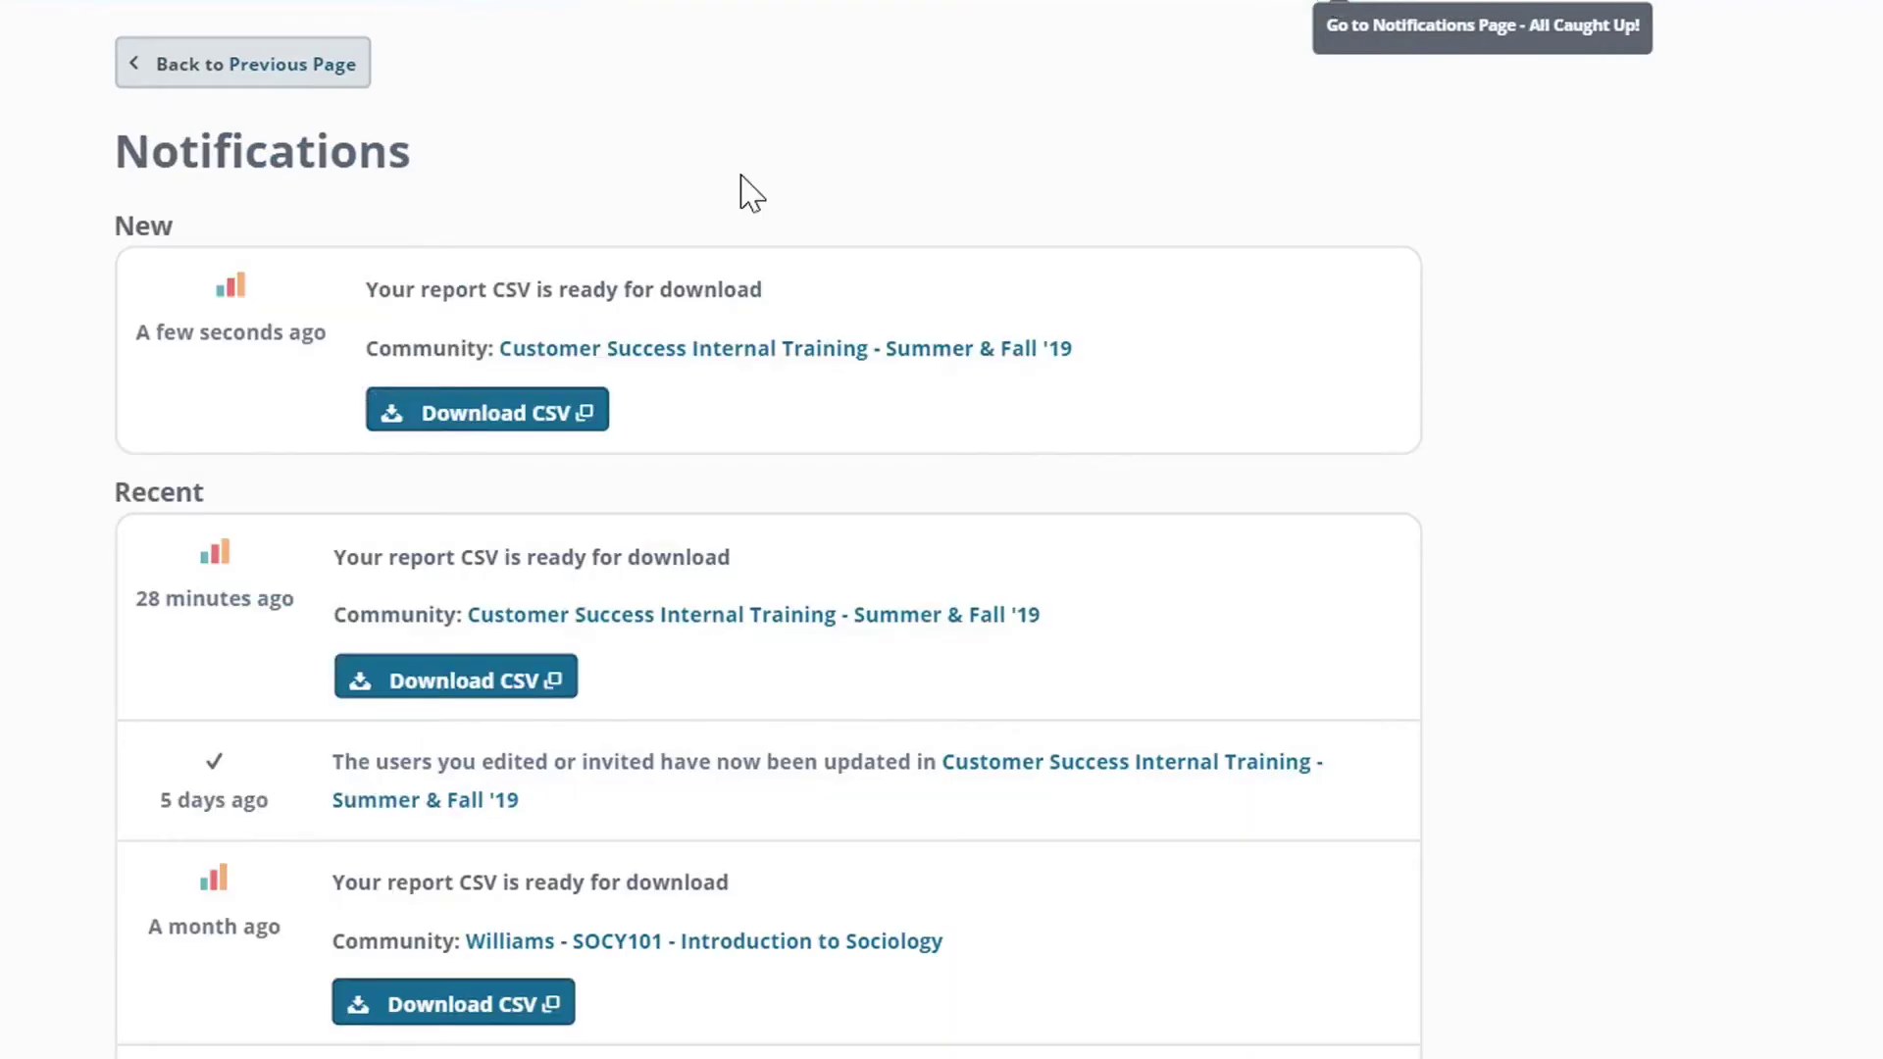
pyautogui.rightClick(436, 420)
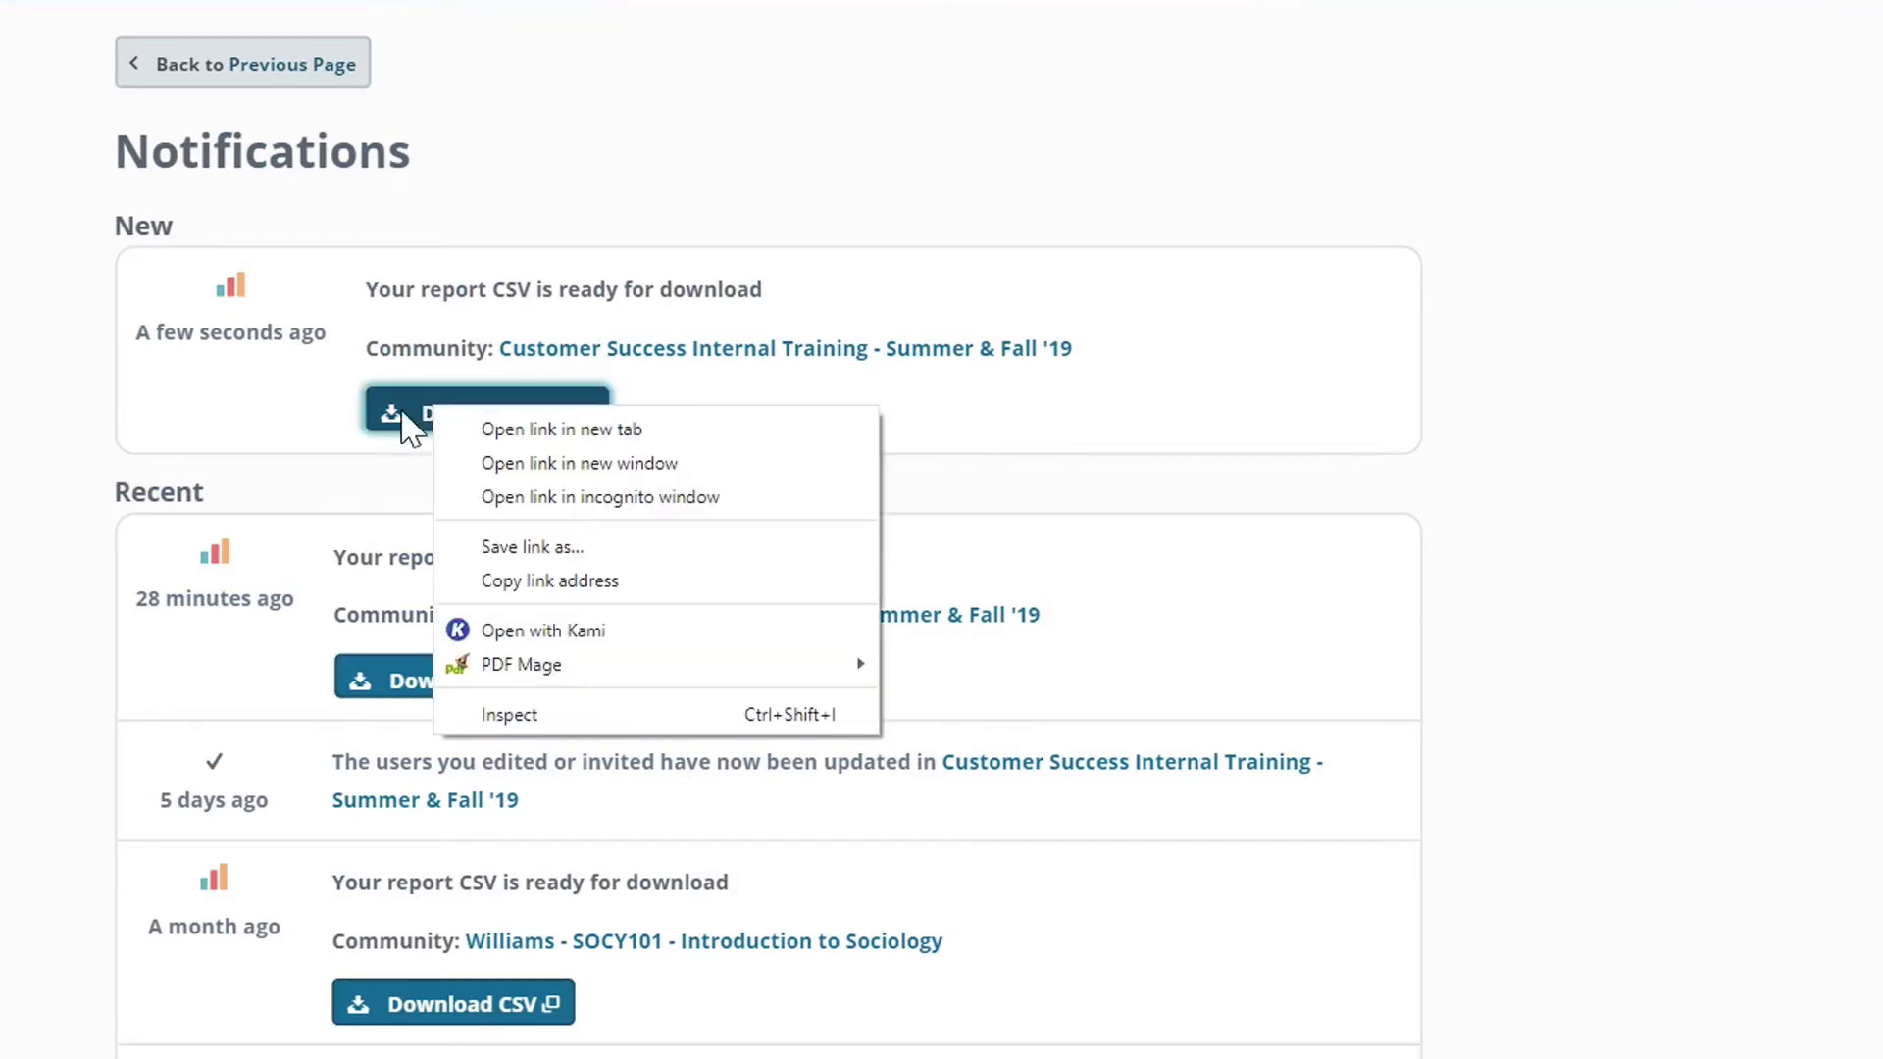
pyautogui.click(402, 412)
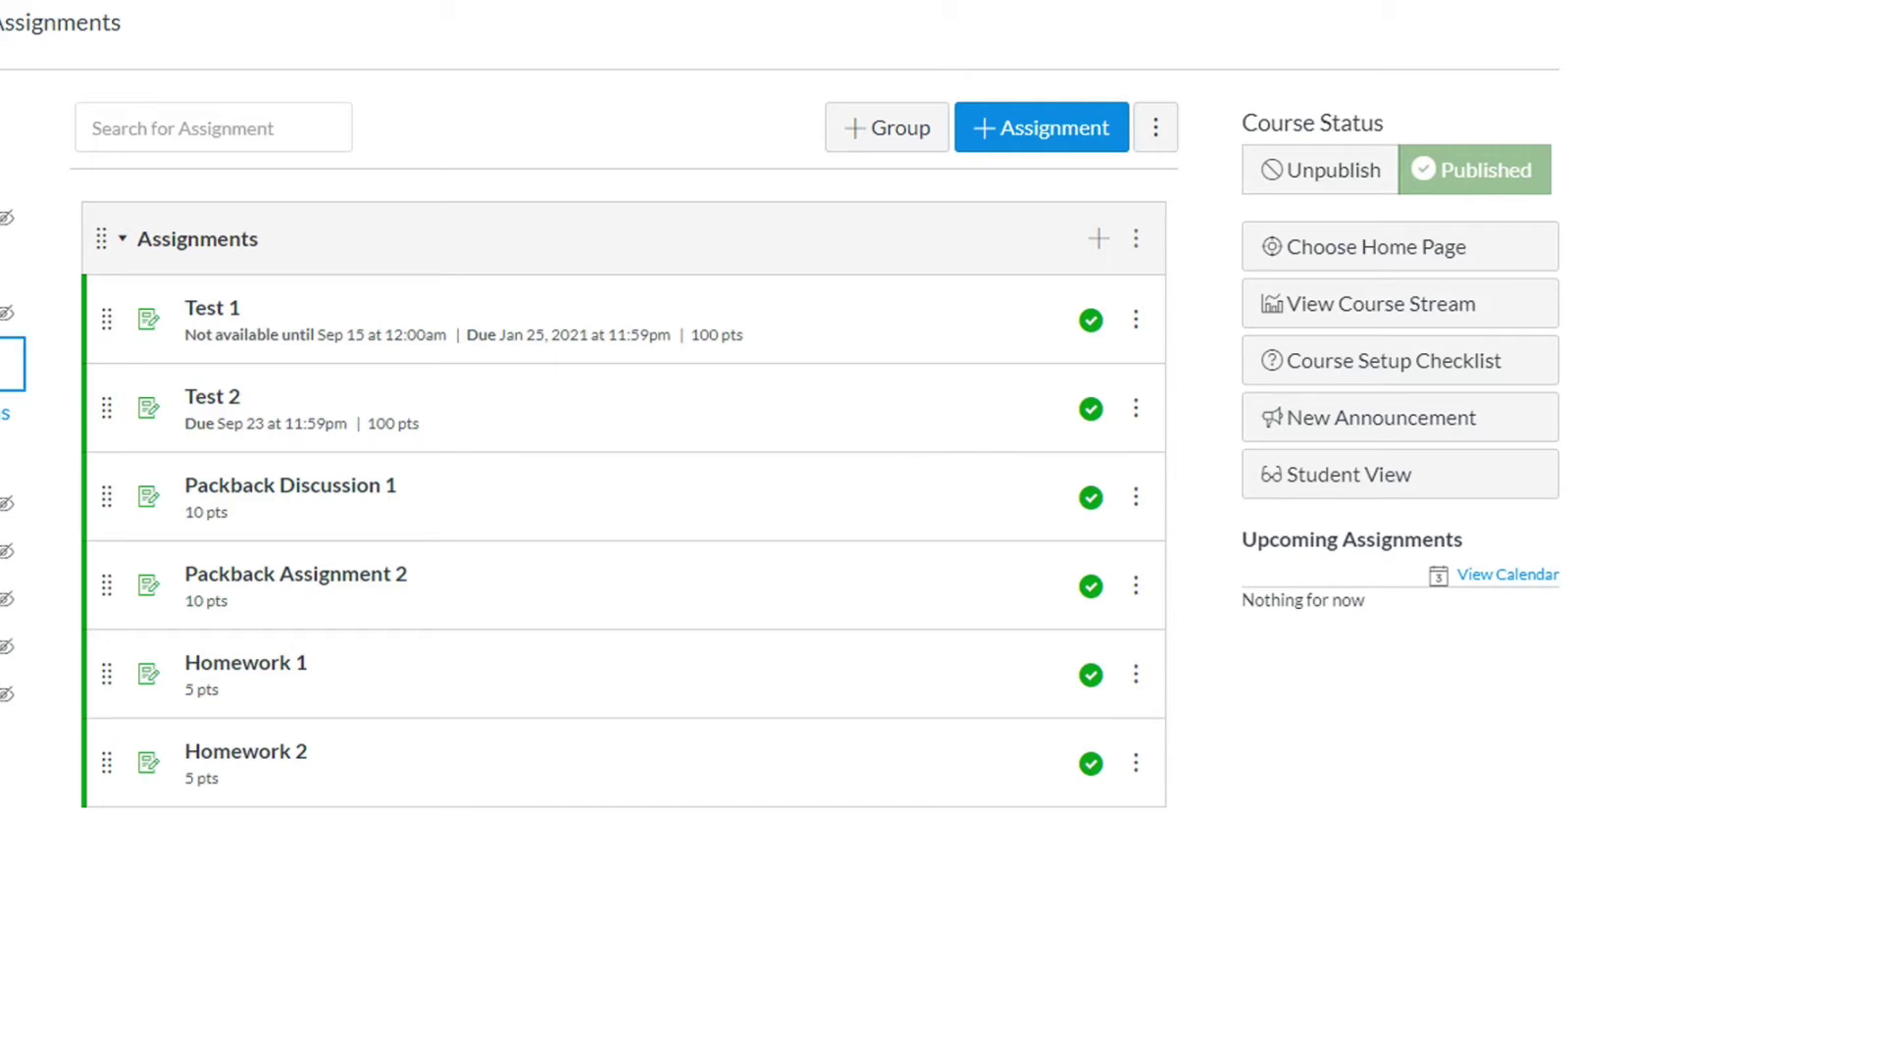
# - Go to the Canvas gradebook, run Actions > Export, and dismiss the Export Failed notice
pyautogui.press('Return')
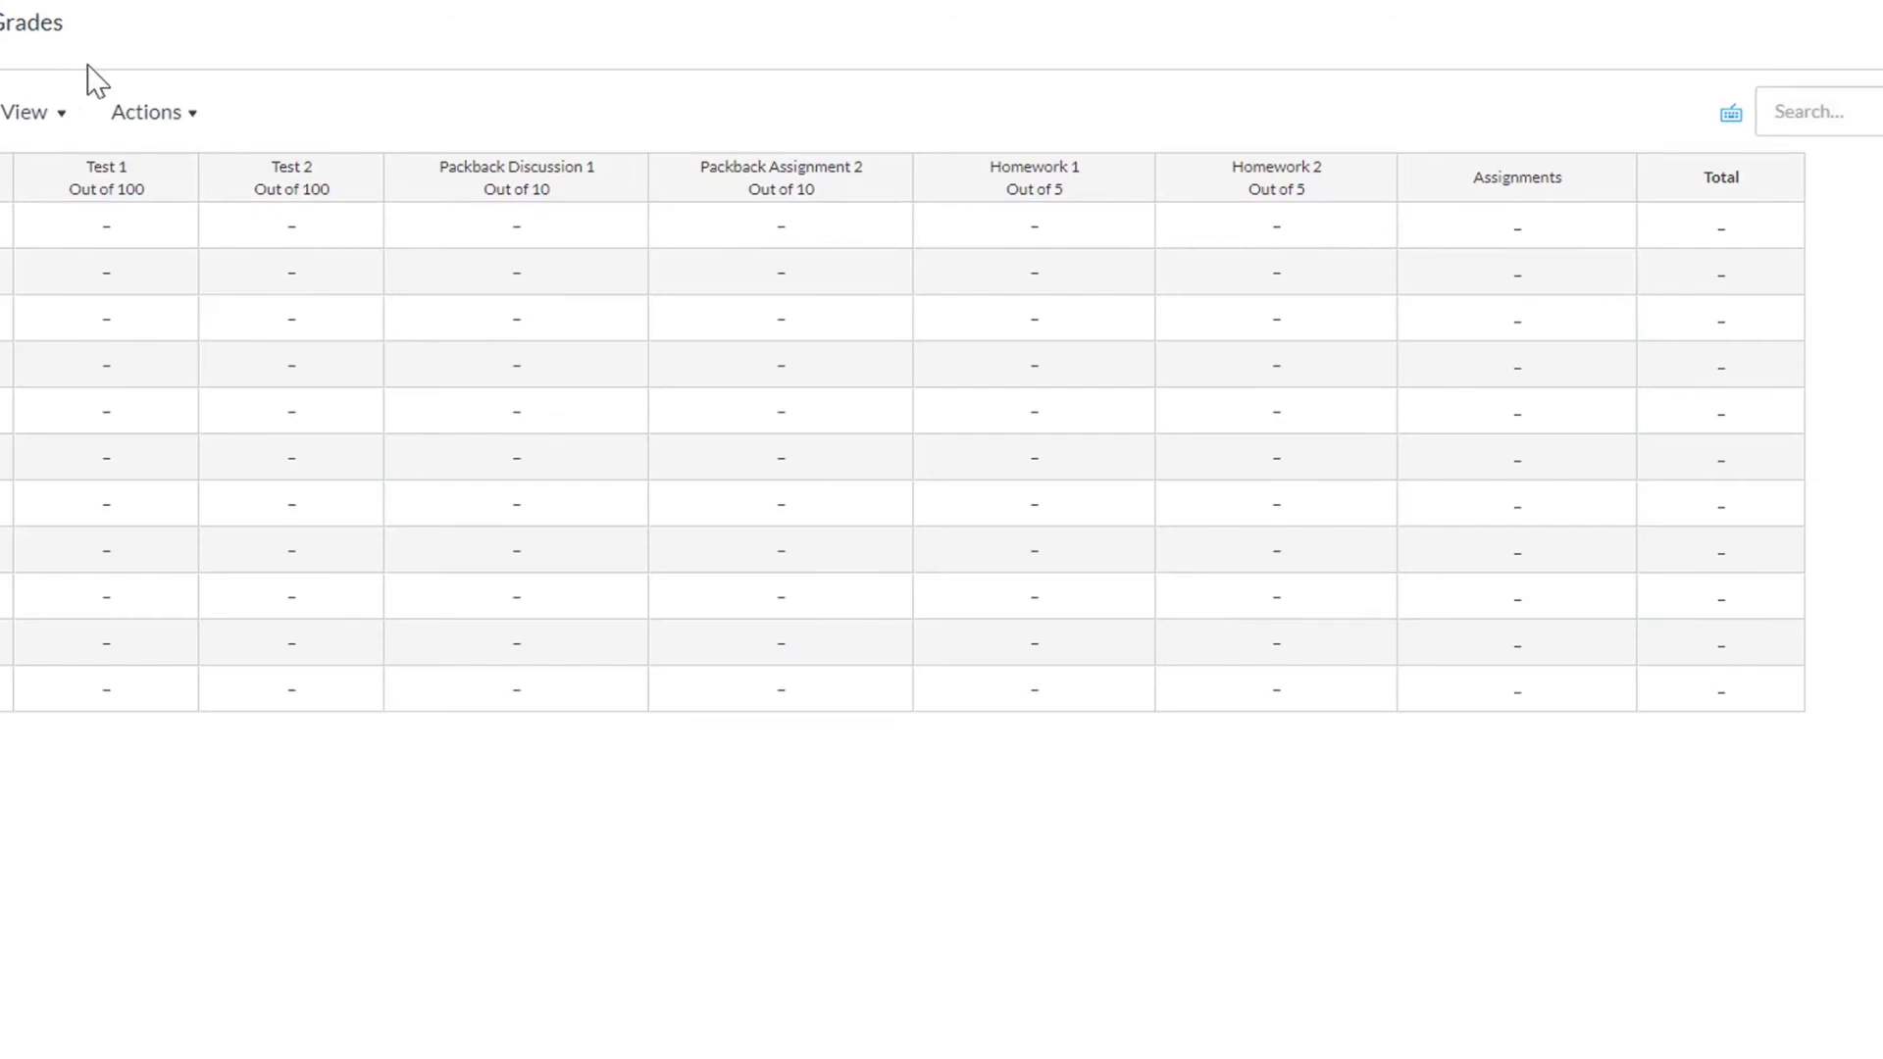
pyautogui.click(142, 114)
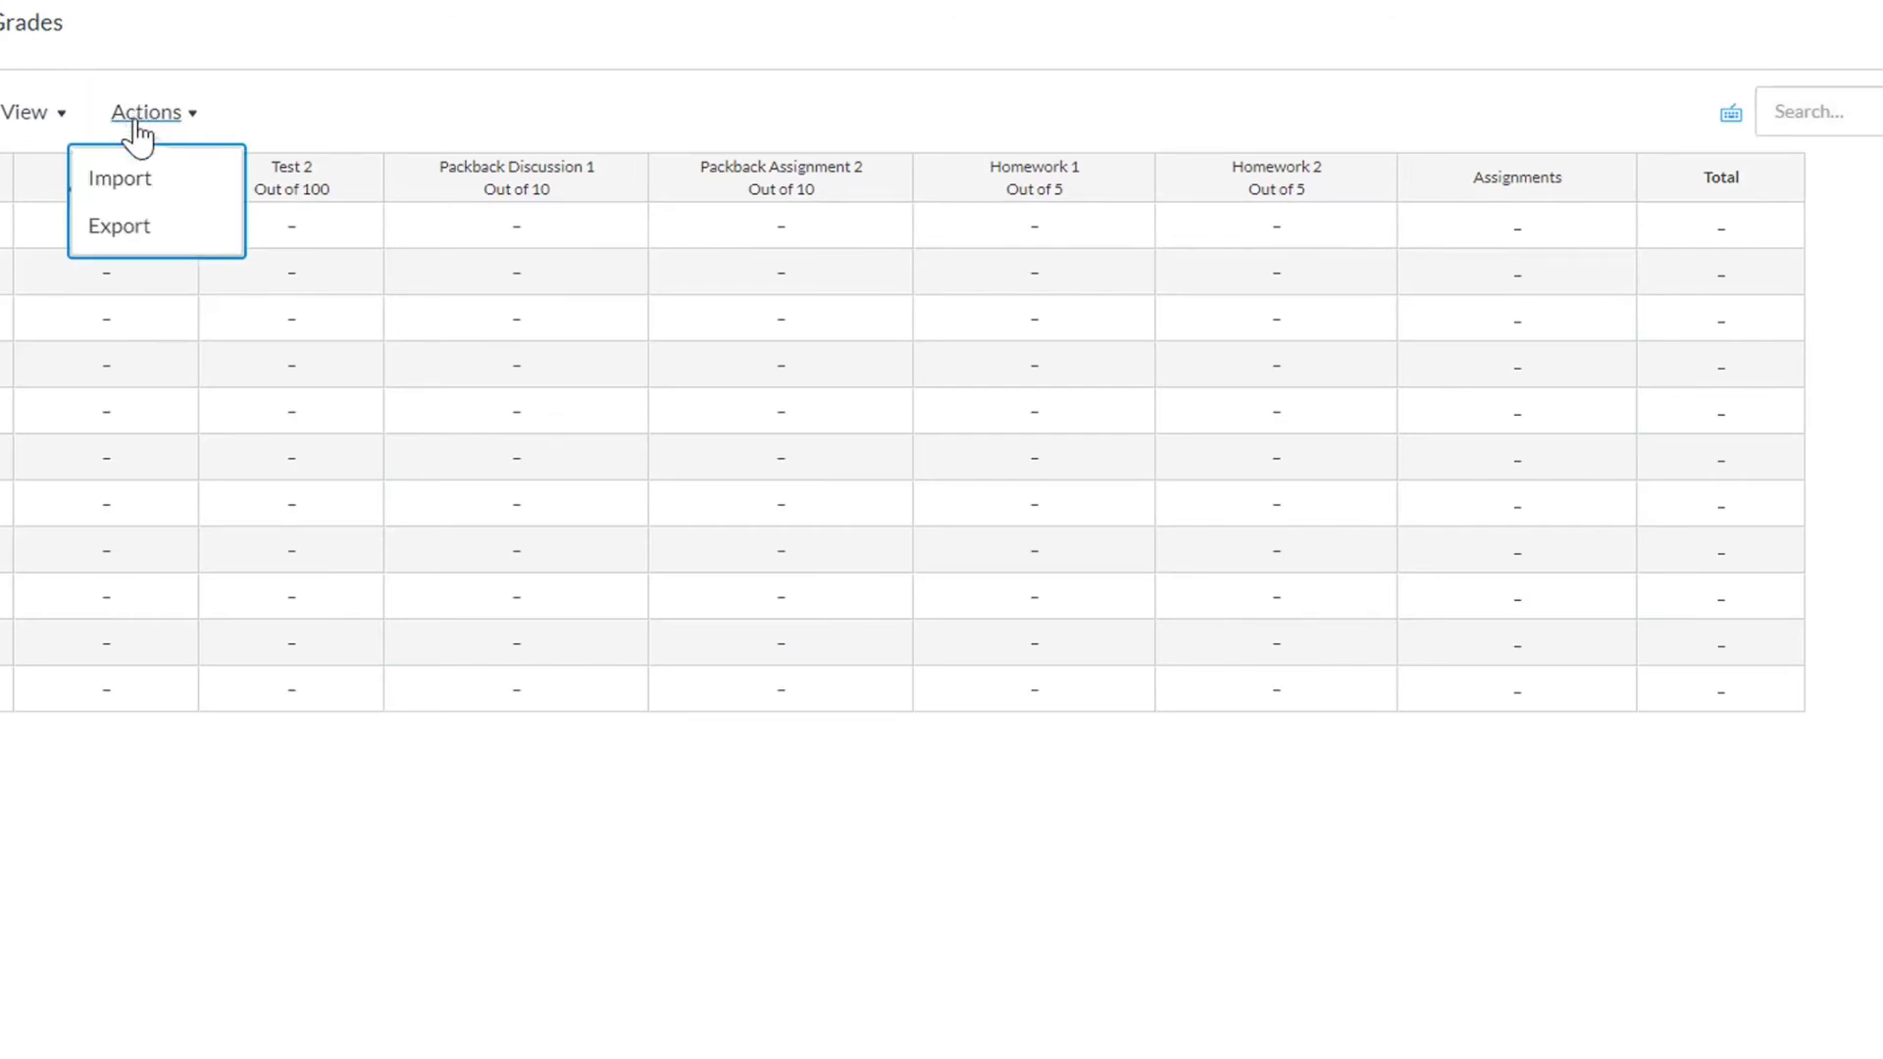
pyautogui.click(141, 240)
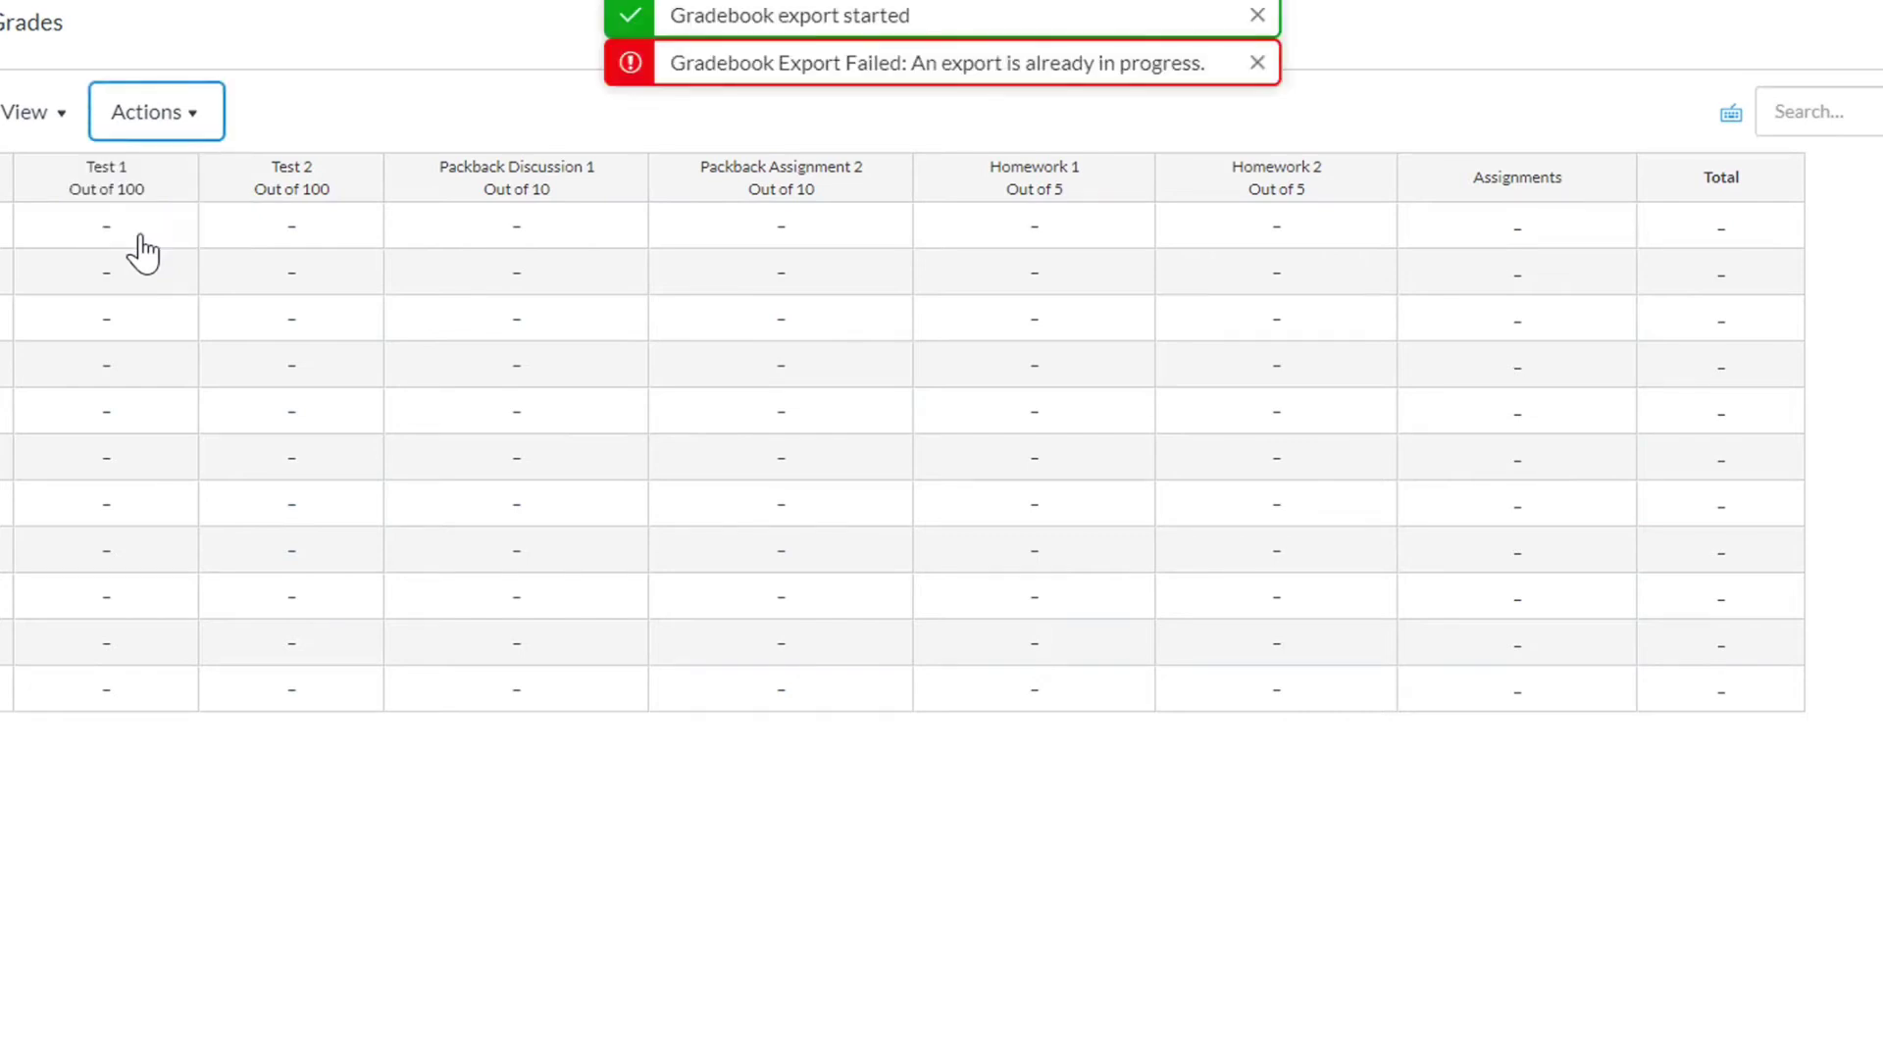
pyautogui.click(1258, 64)
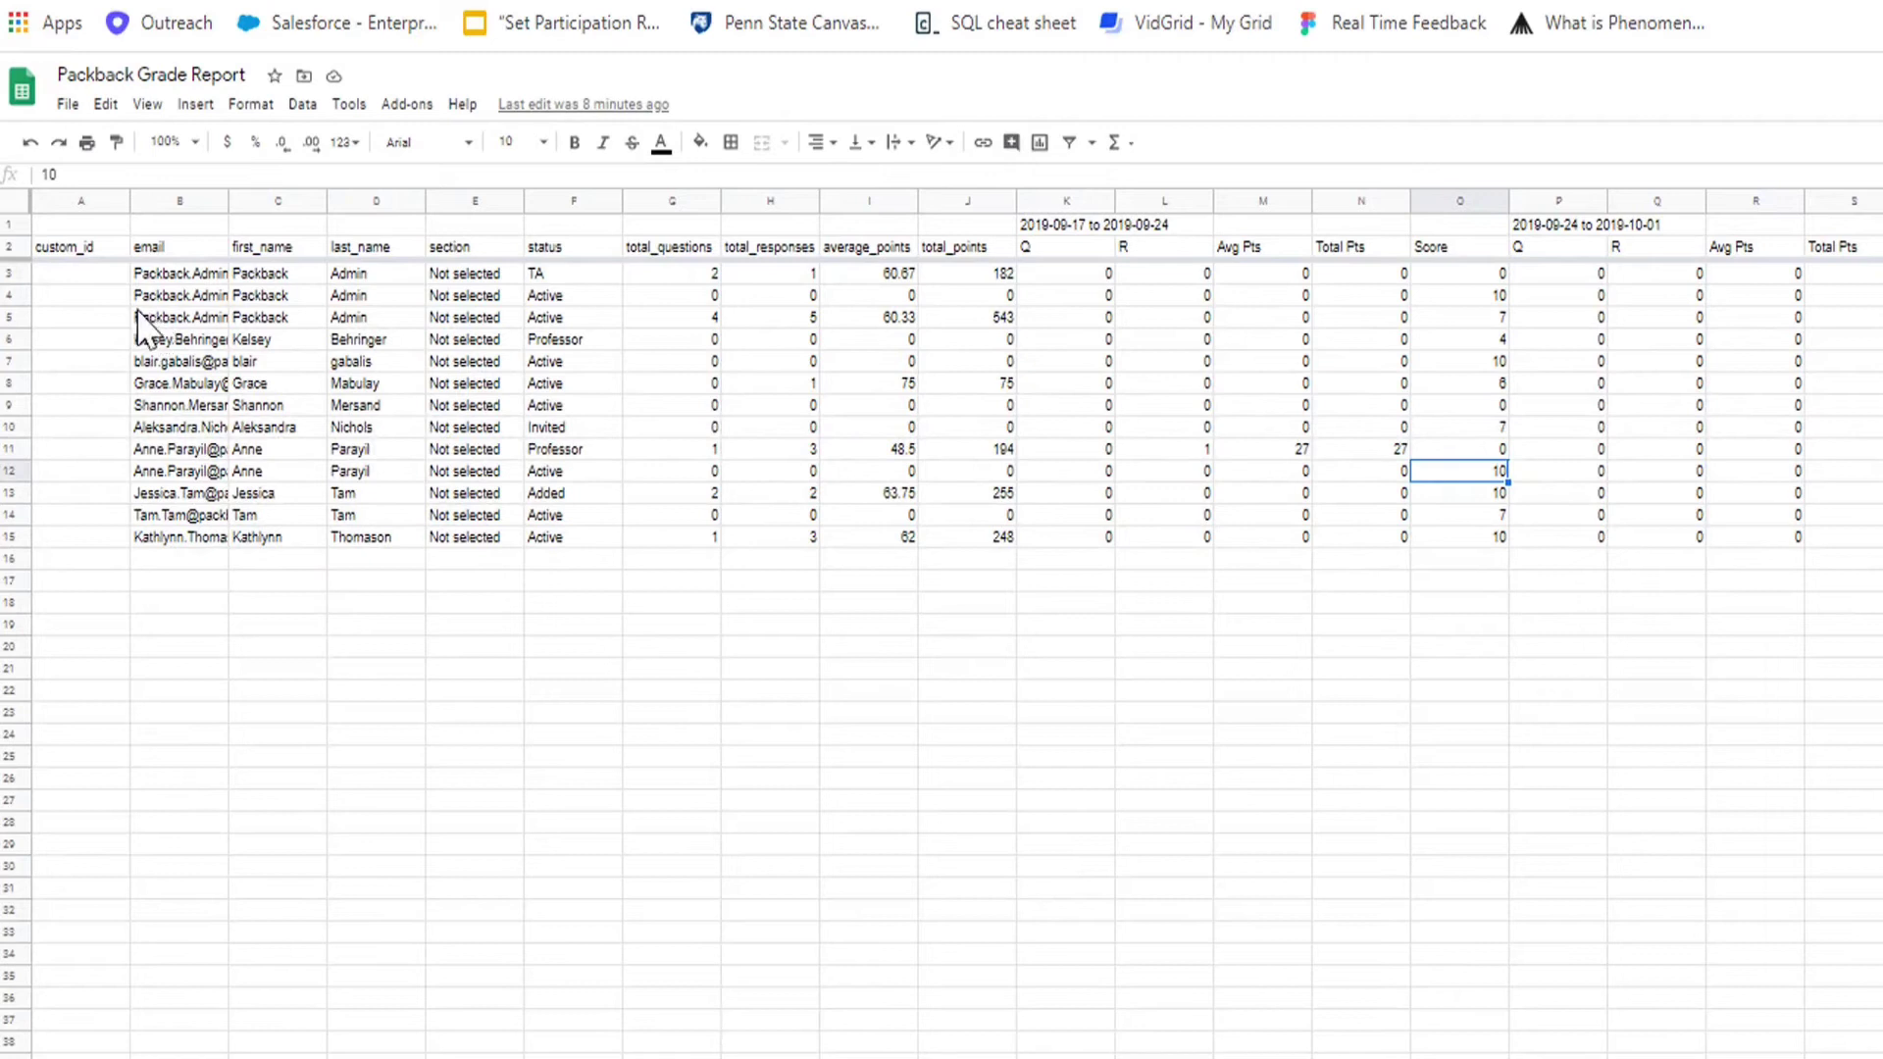
# - Delete row 3 (the TA) and then the professor's row from the sheet
pyautogui.click(12, 274)
pyautogui.rightClick(12, 277)
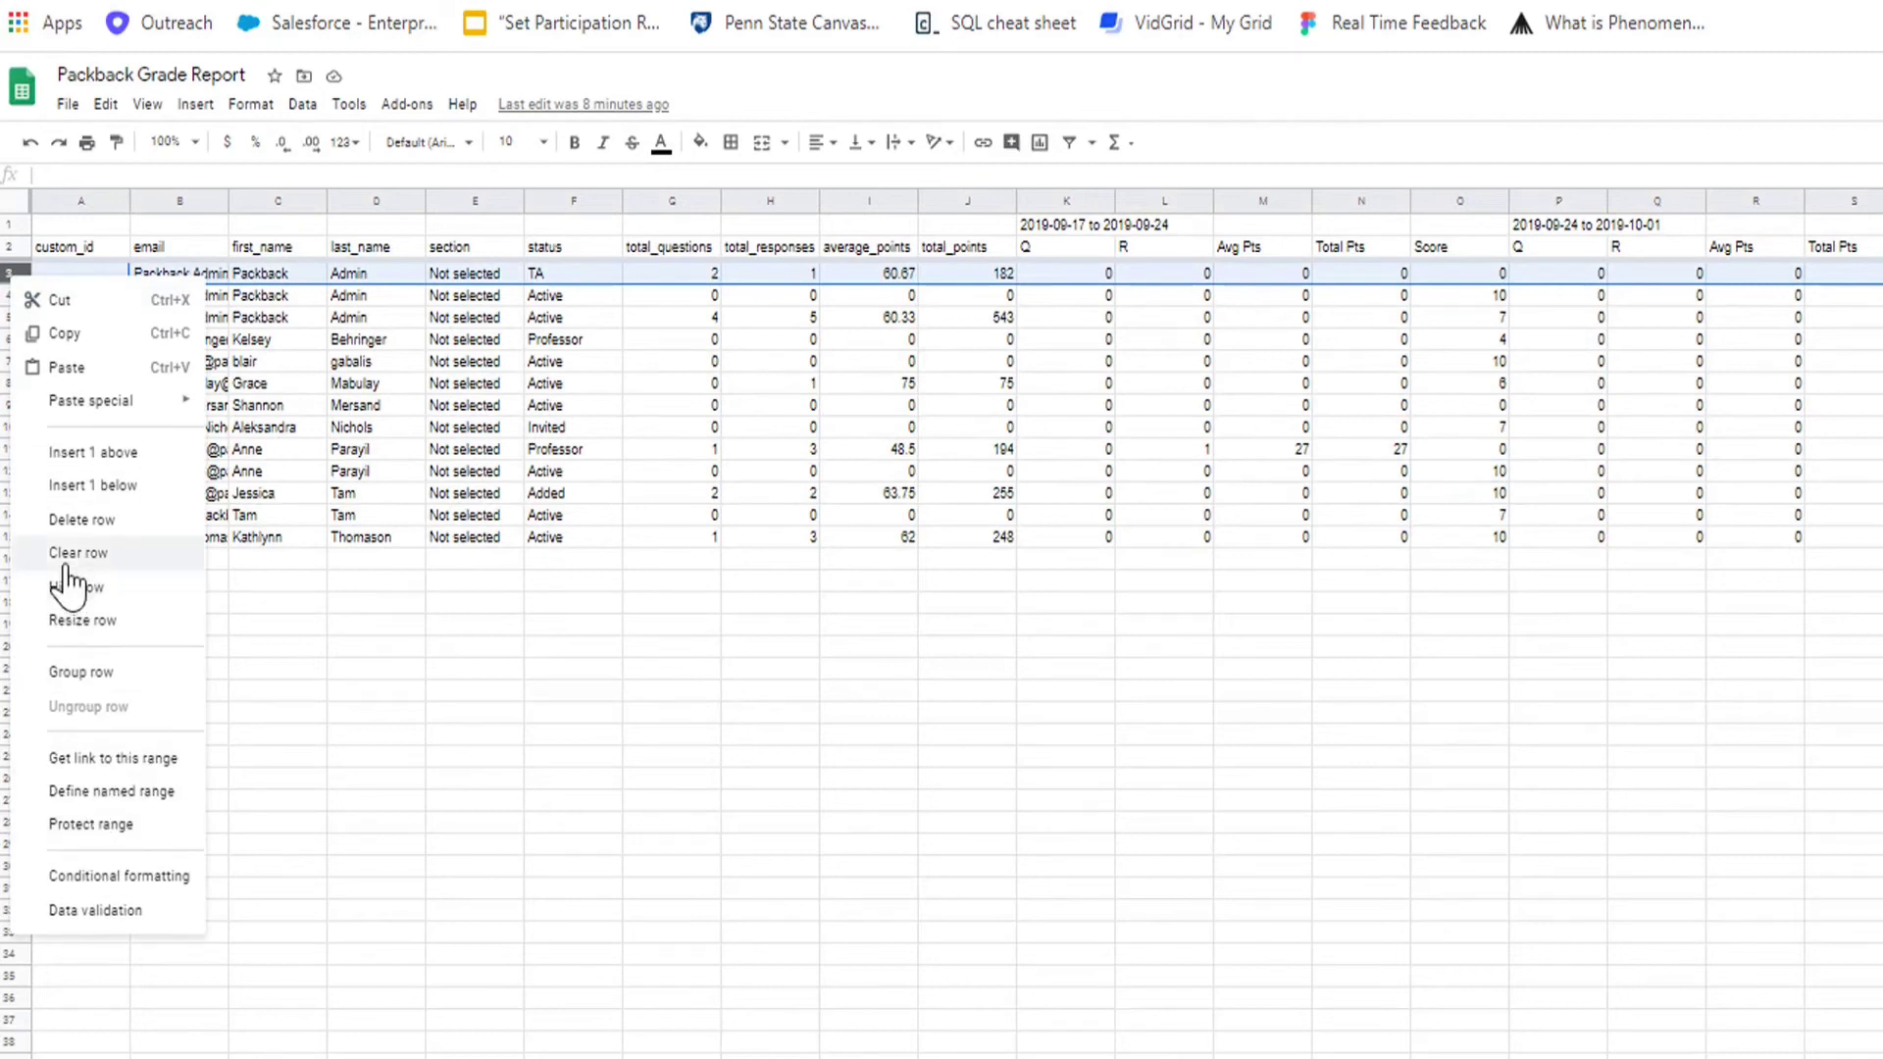
pyautogui.click(68, 521)
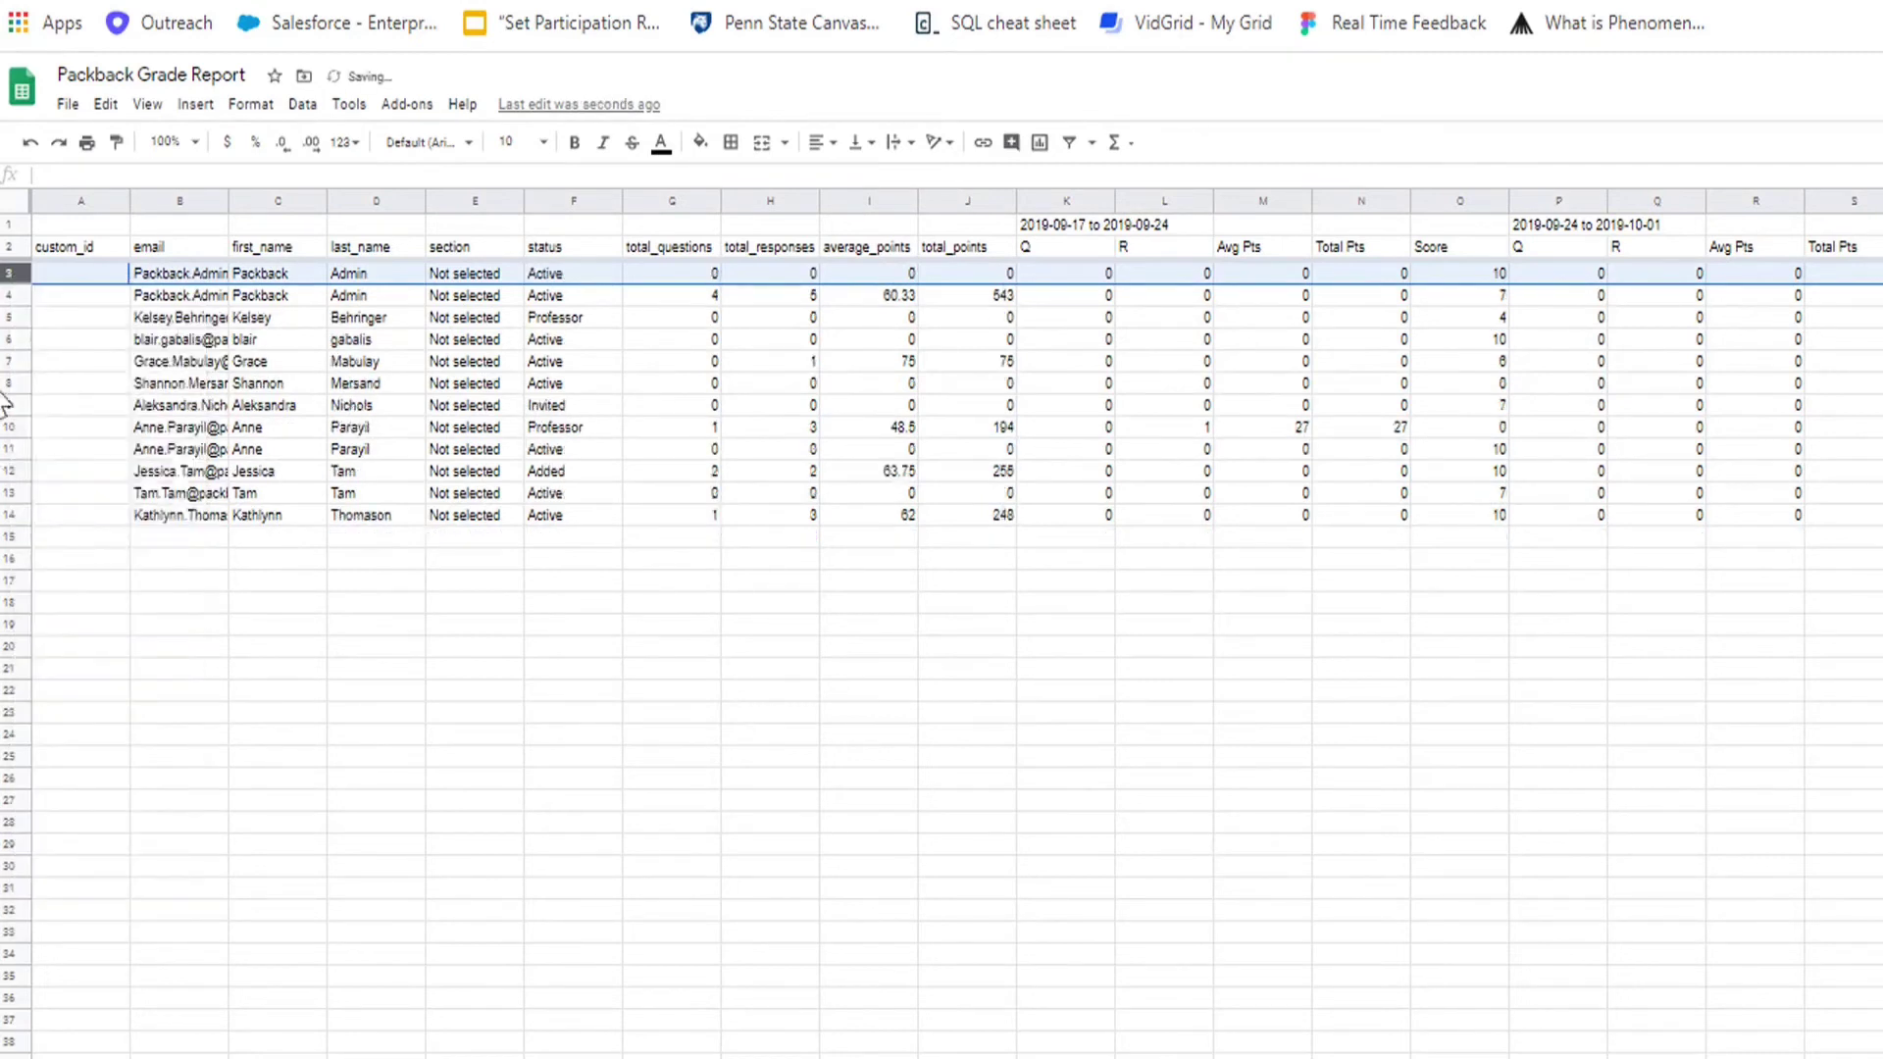
pyautogui.click(9, 317)
pyautogui.rightClick(12, 306)
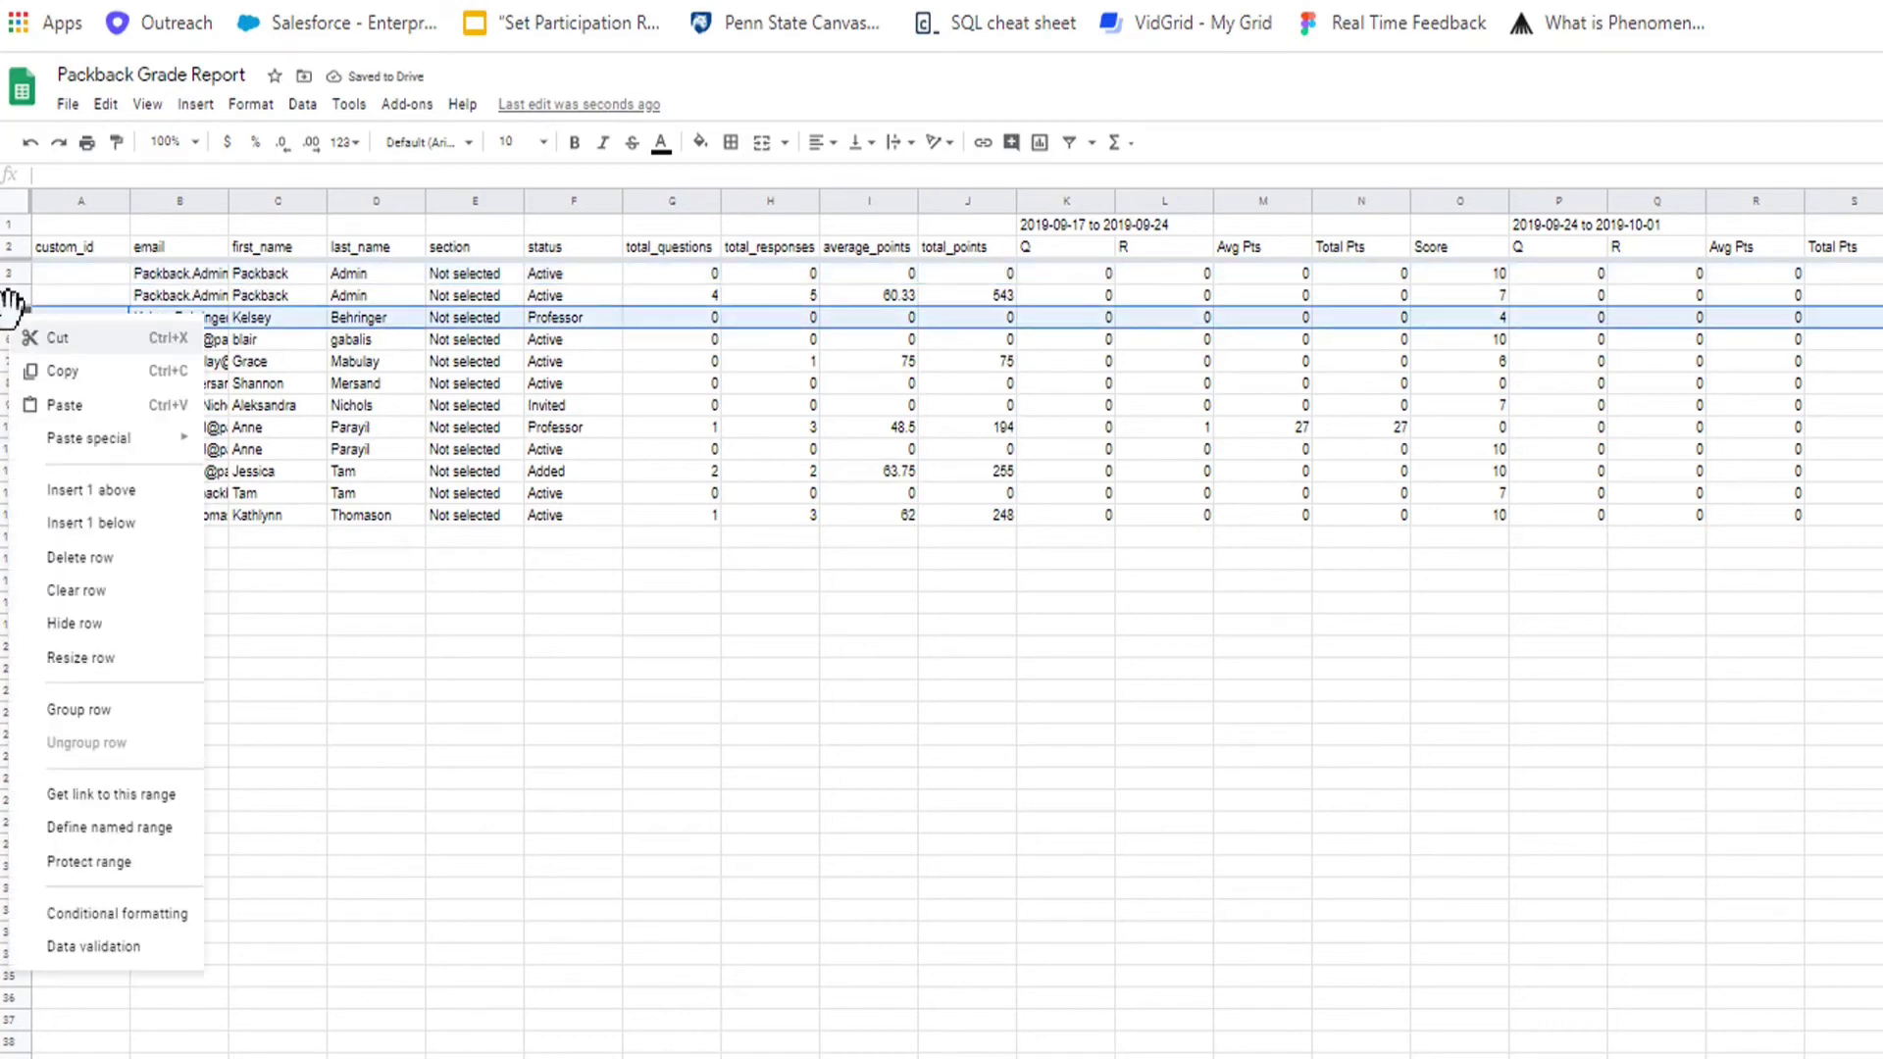
pyautogui.click(96, 561)
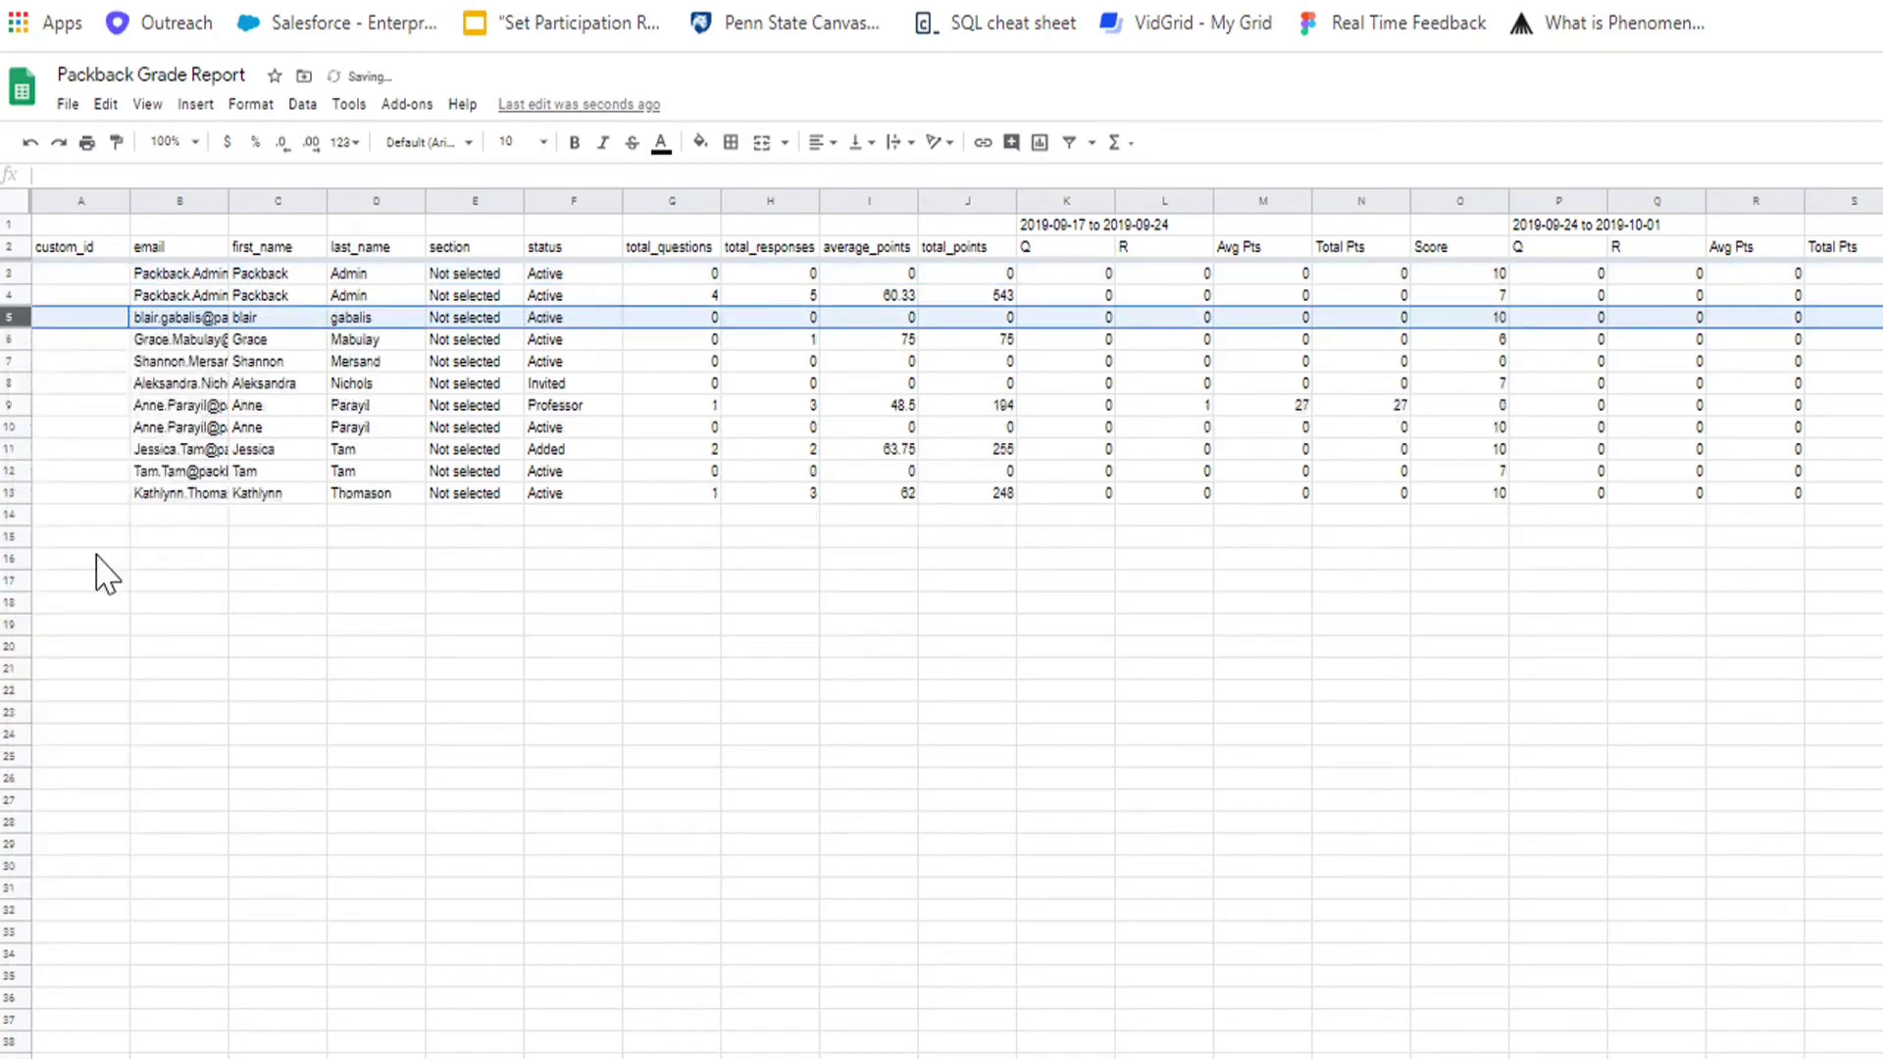
# - Delete columns H–I (Homework 1 and 2) and paste scores into the Packback Discussion 2 column
pyautogui.moveTo(770, 200); pyautogui.dragTo(869, 200)
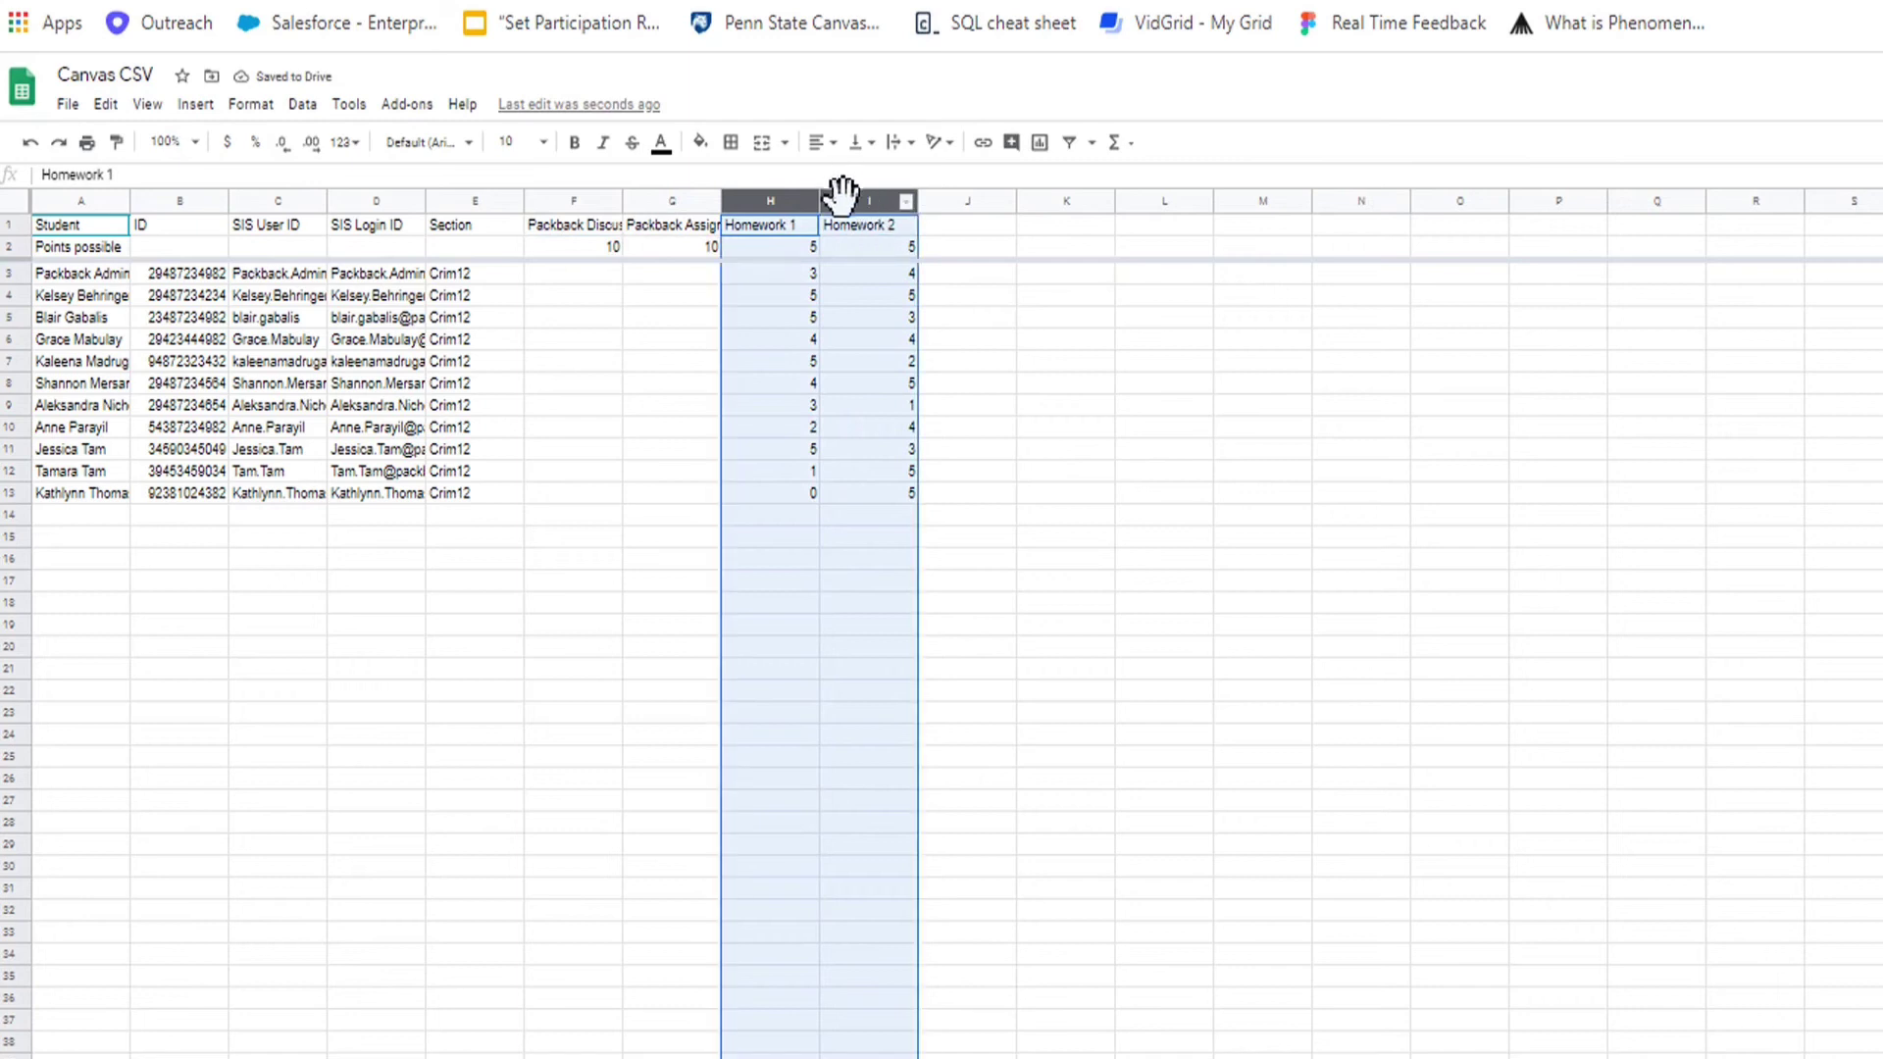
pyautogui.rightClick(841, 193)
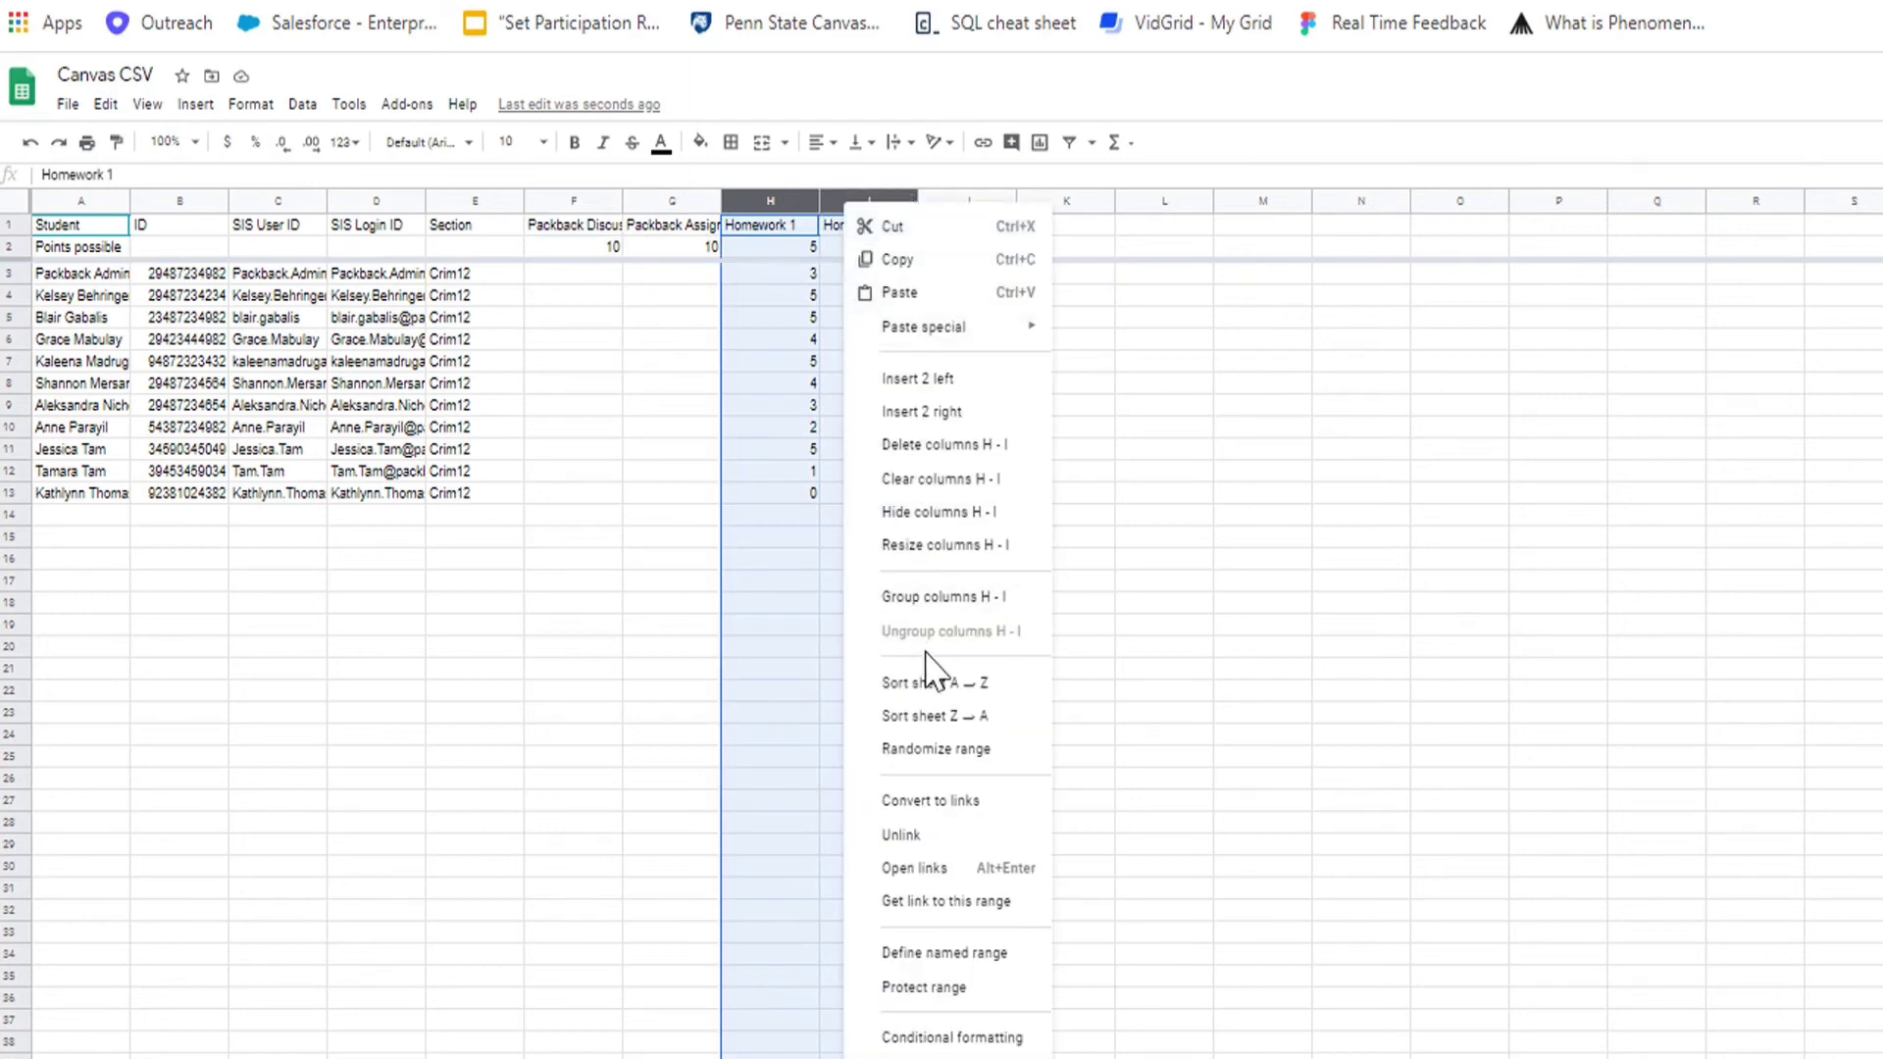
pyautogui.click(927, 446)
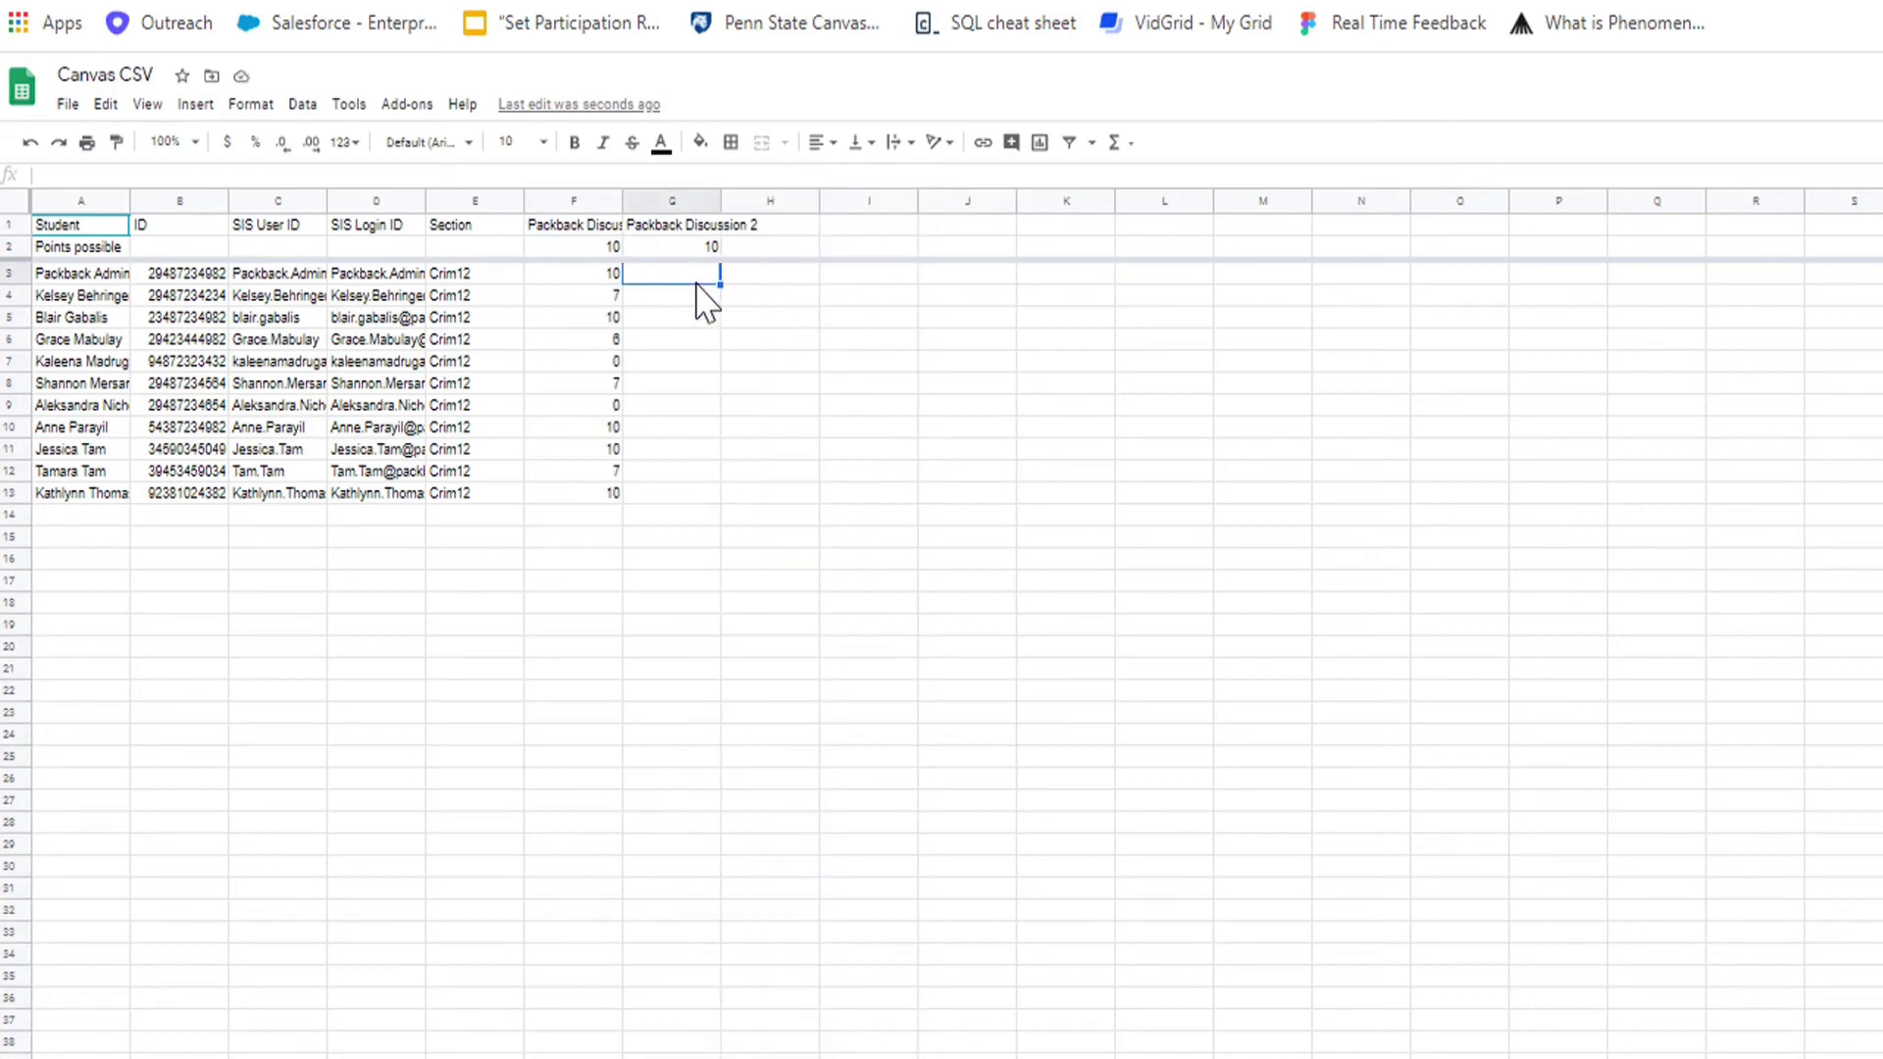
pyautogui.click(893, 431)
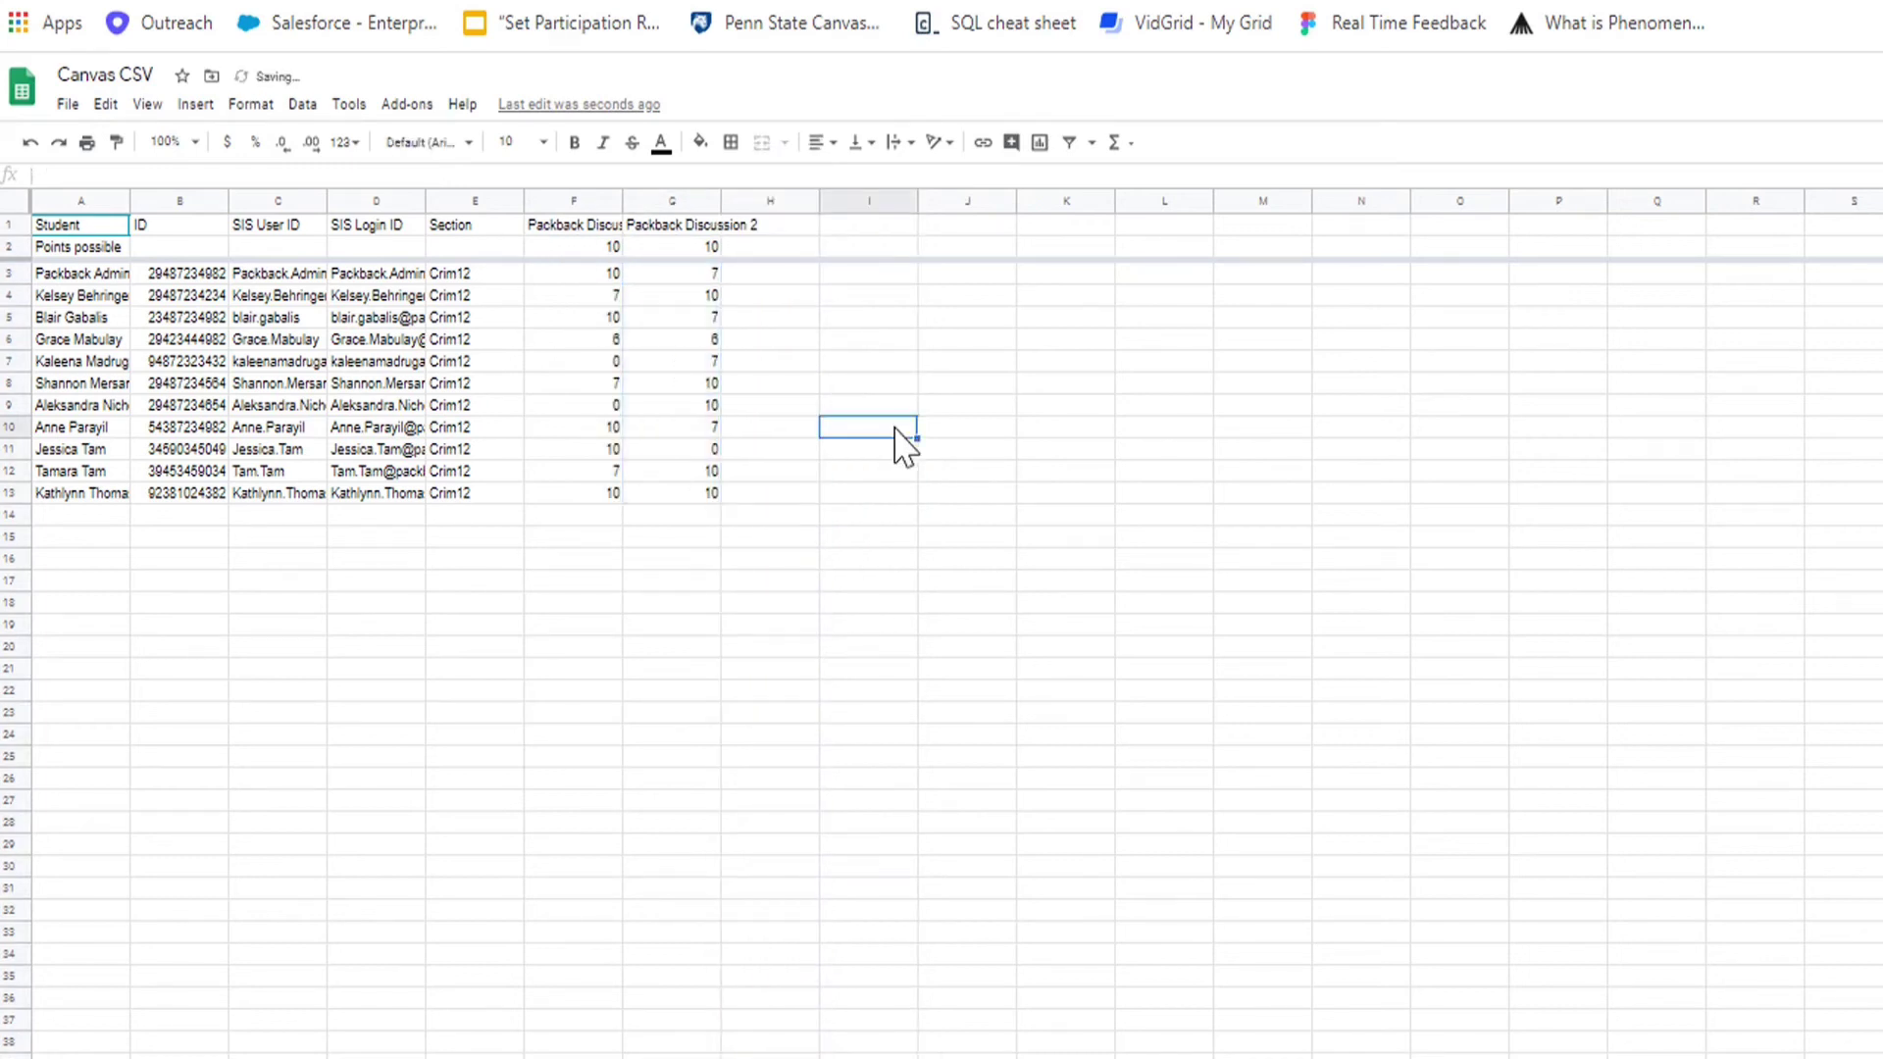
pyautogui.click(67, 104)
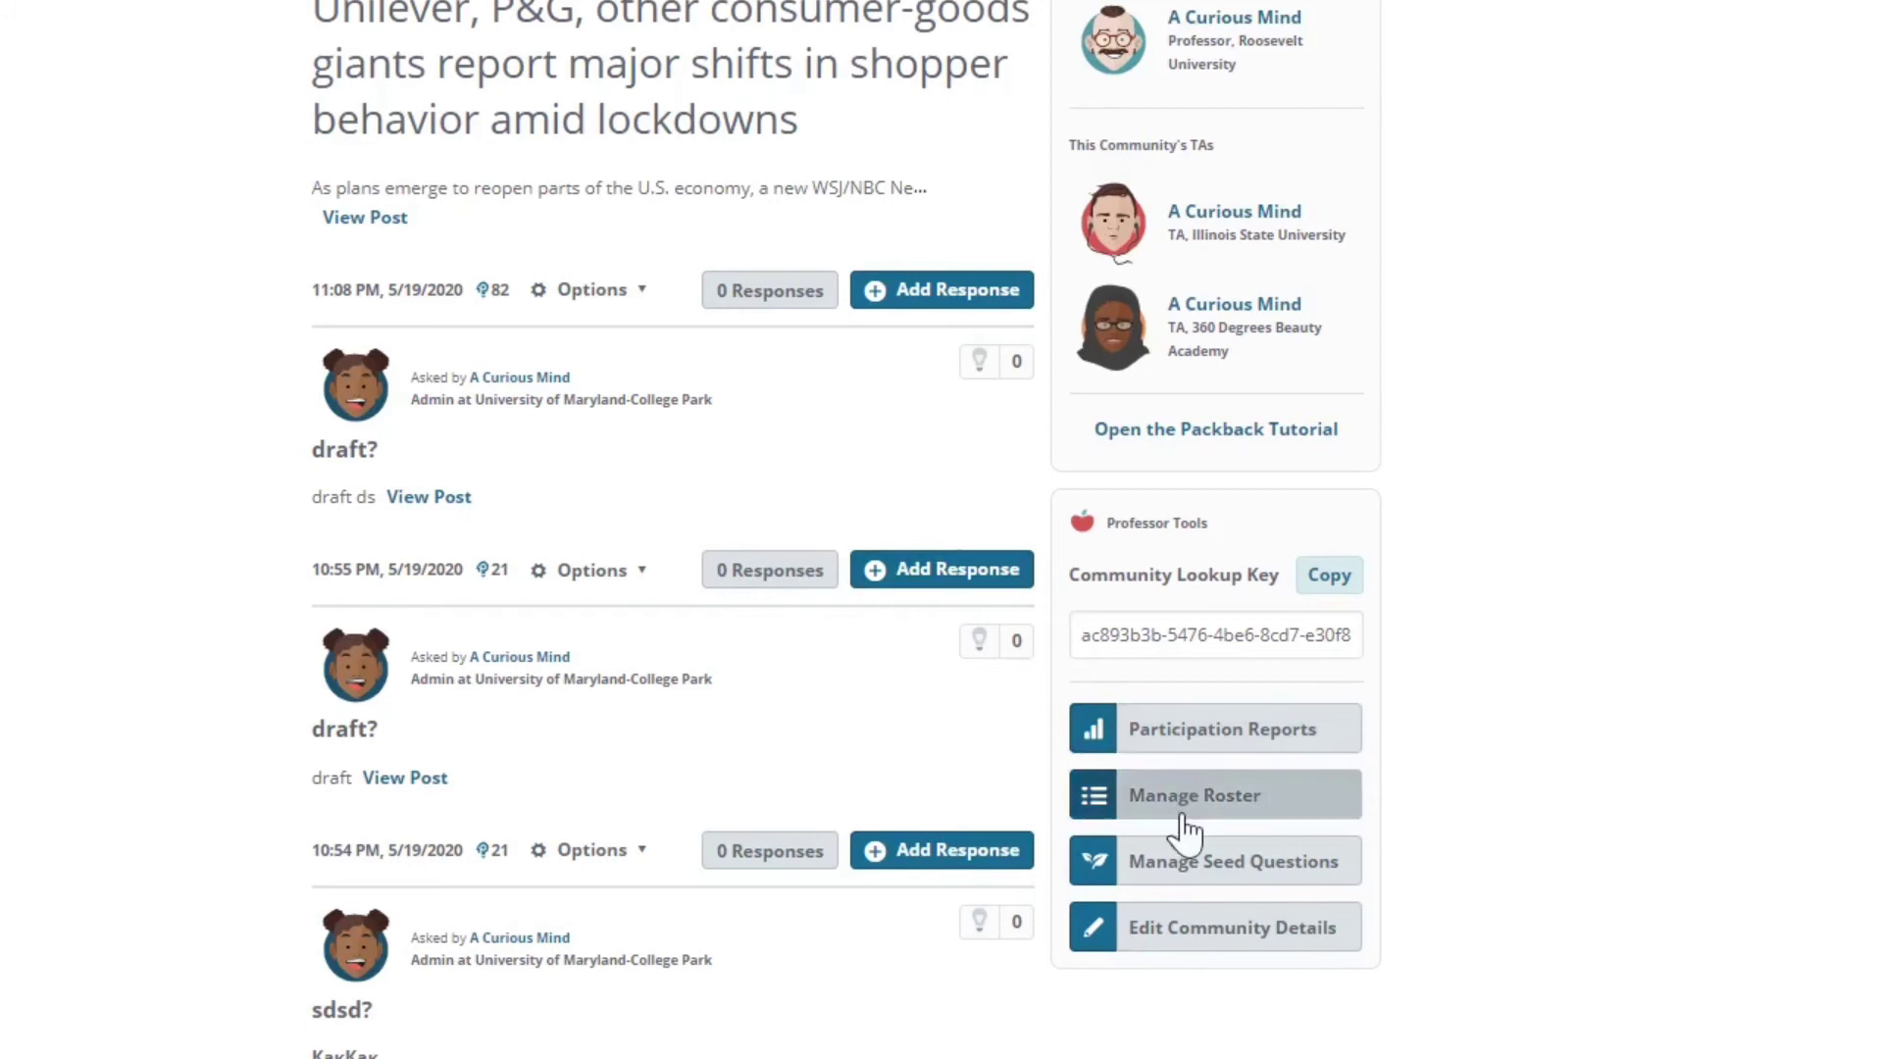
# - In Manage Roster, tick the TA member and choose Remove Students
pyautogui.click(1186, 831)
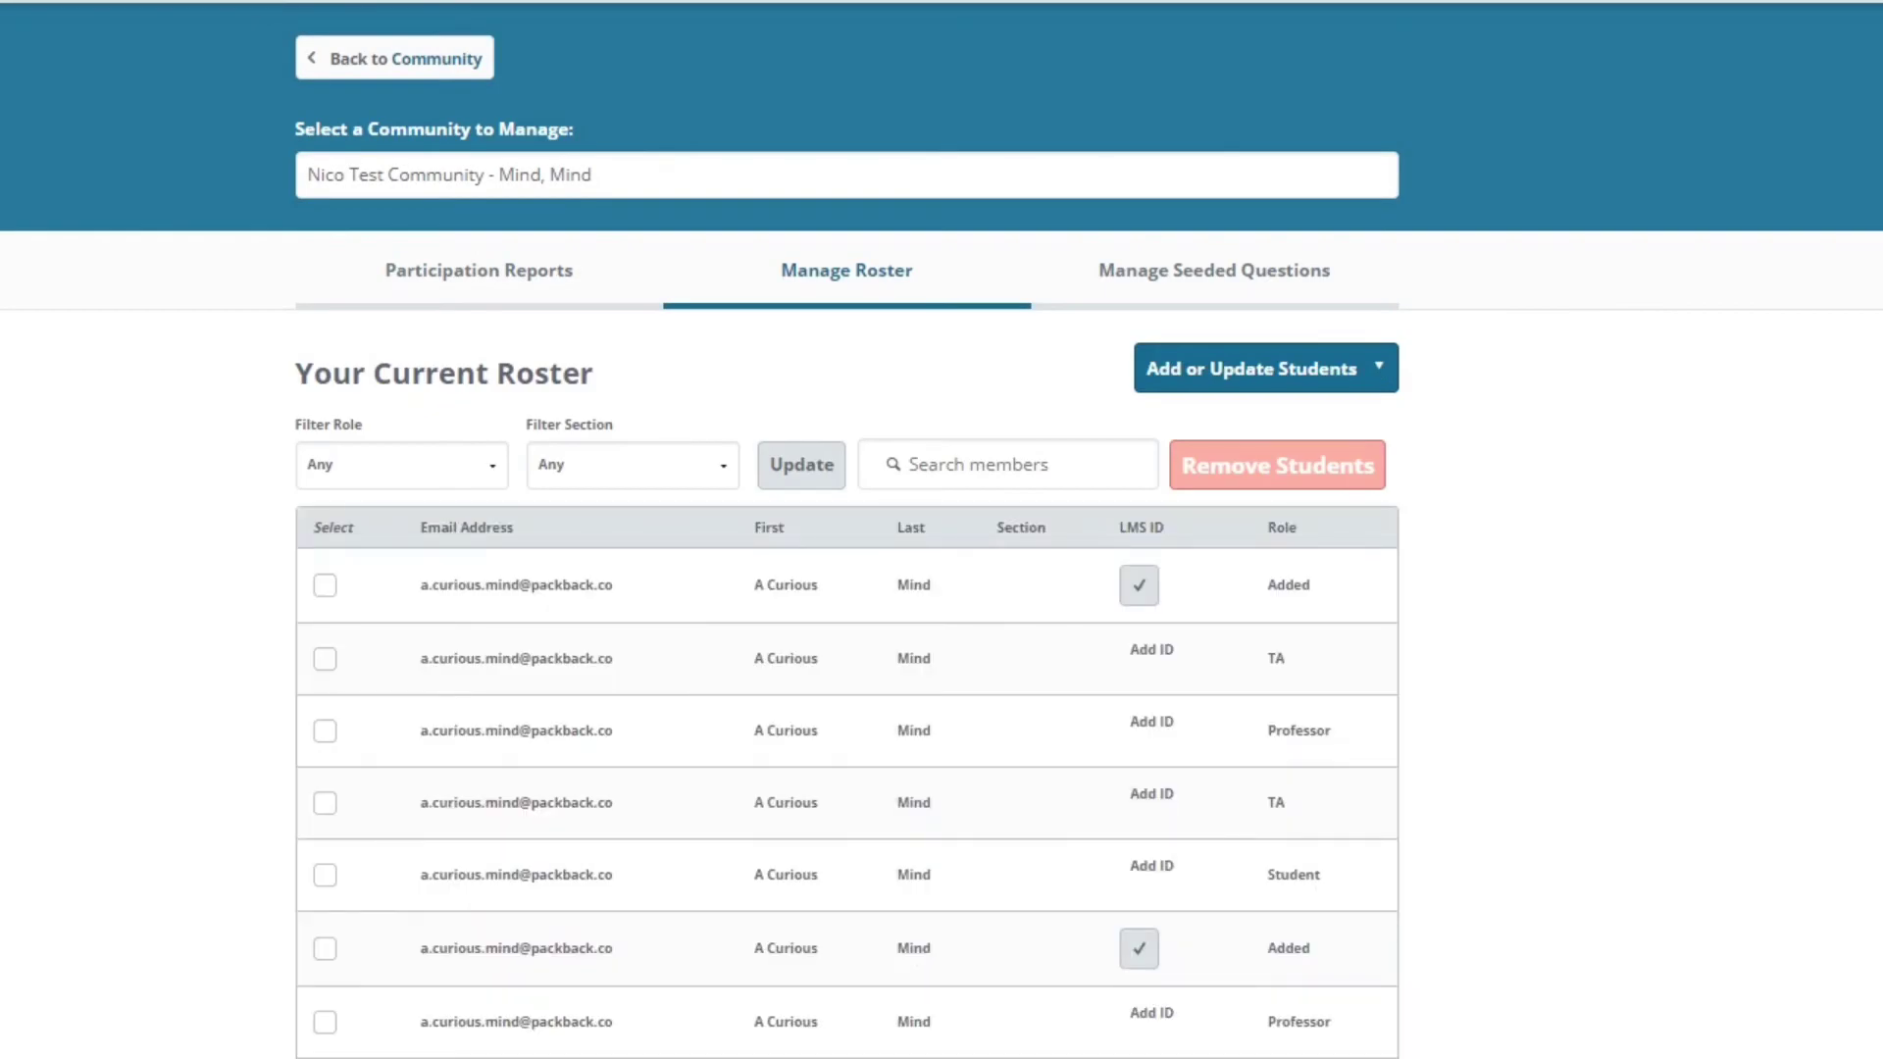
pyautogui.click(324, 659)
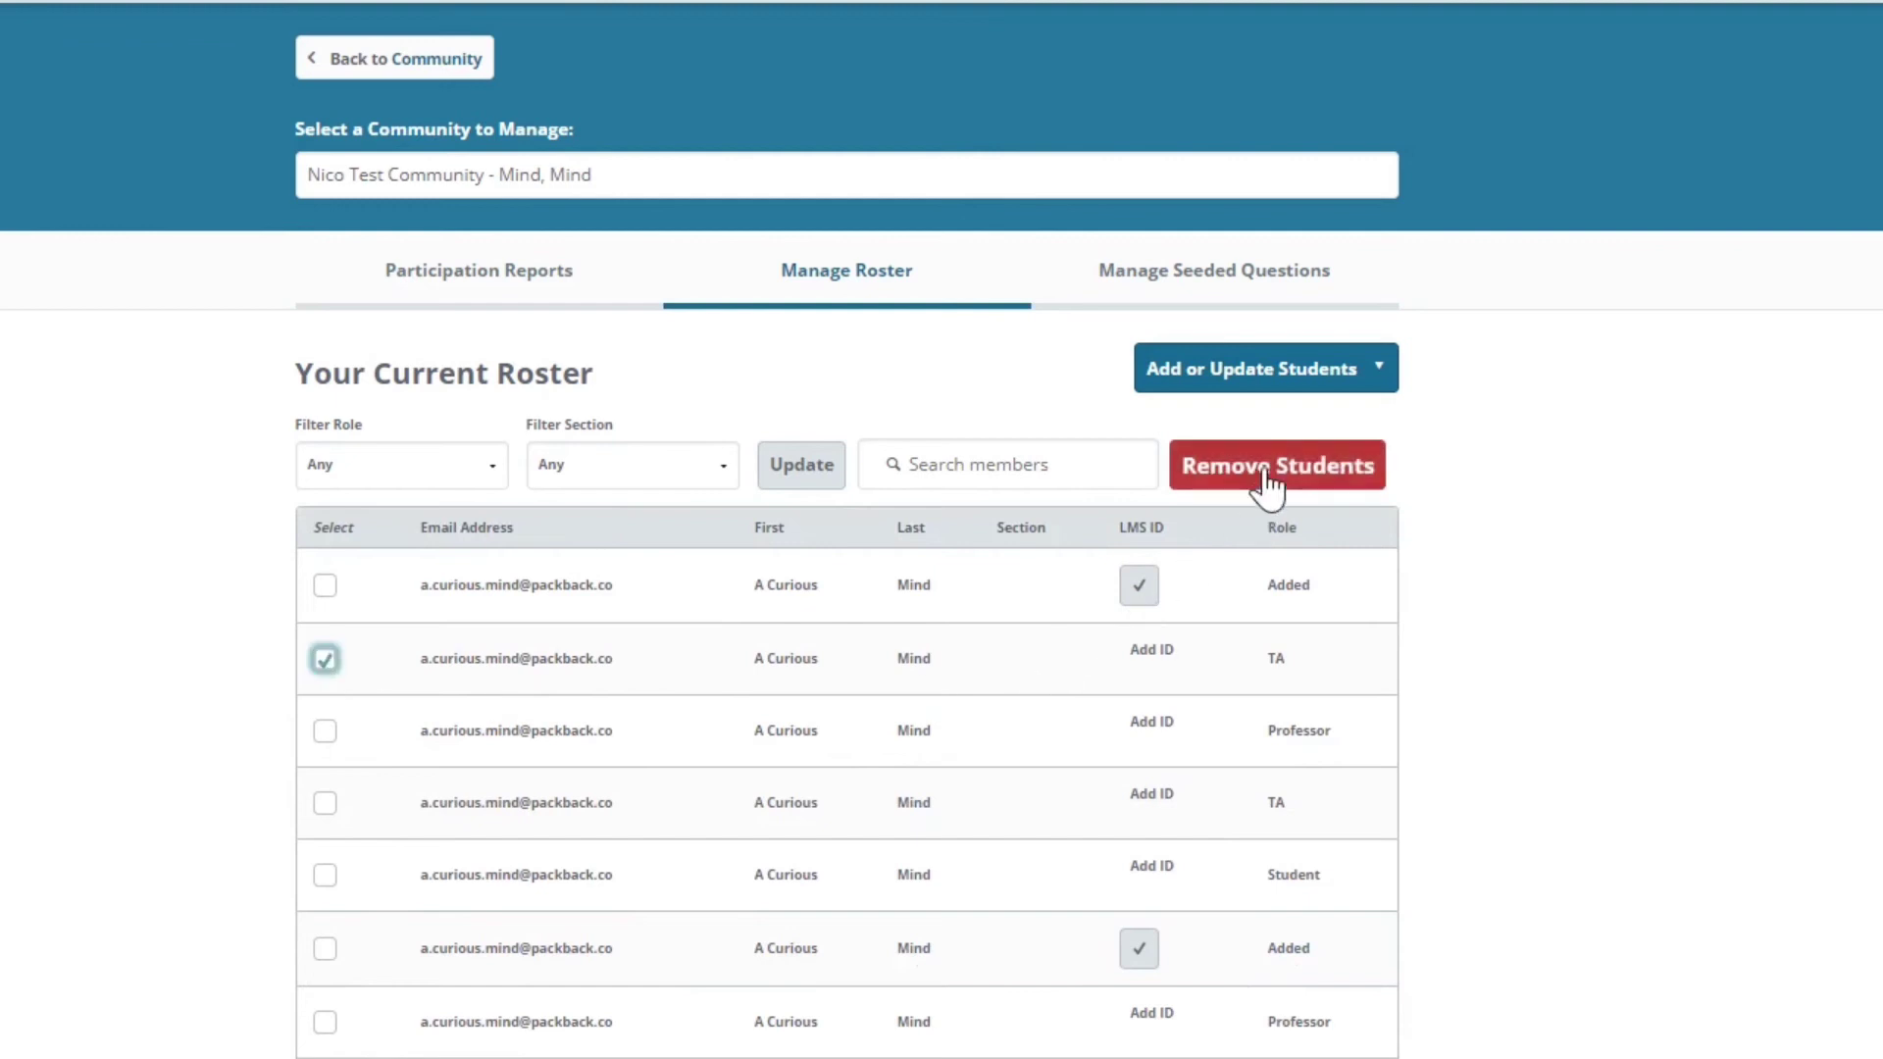
pyautogui.click(1267, 482)
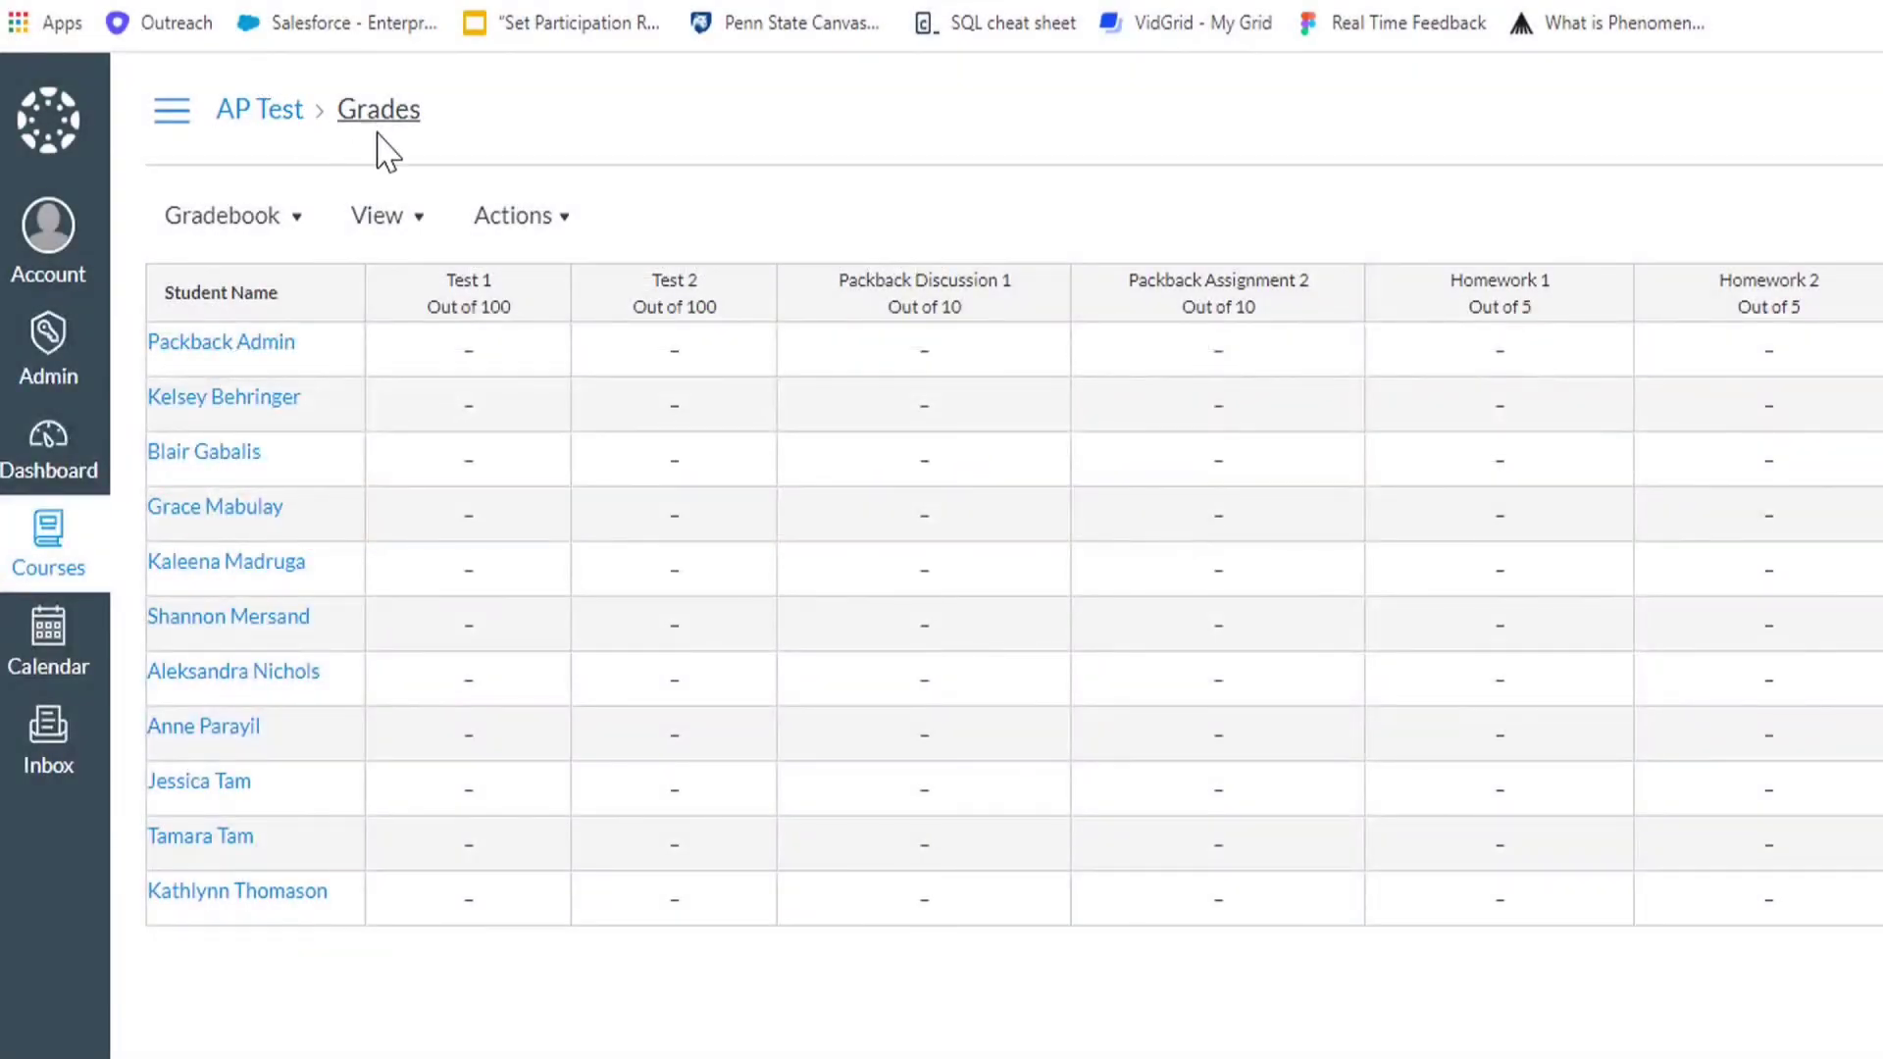
# - Import 'Canvas CSV - Weekly Score - 002.csv' via Actions > Import and upload the data
pyautogui.click(520, 224)
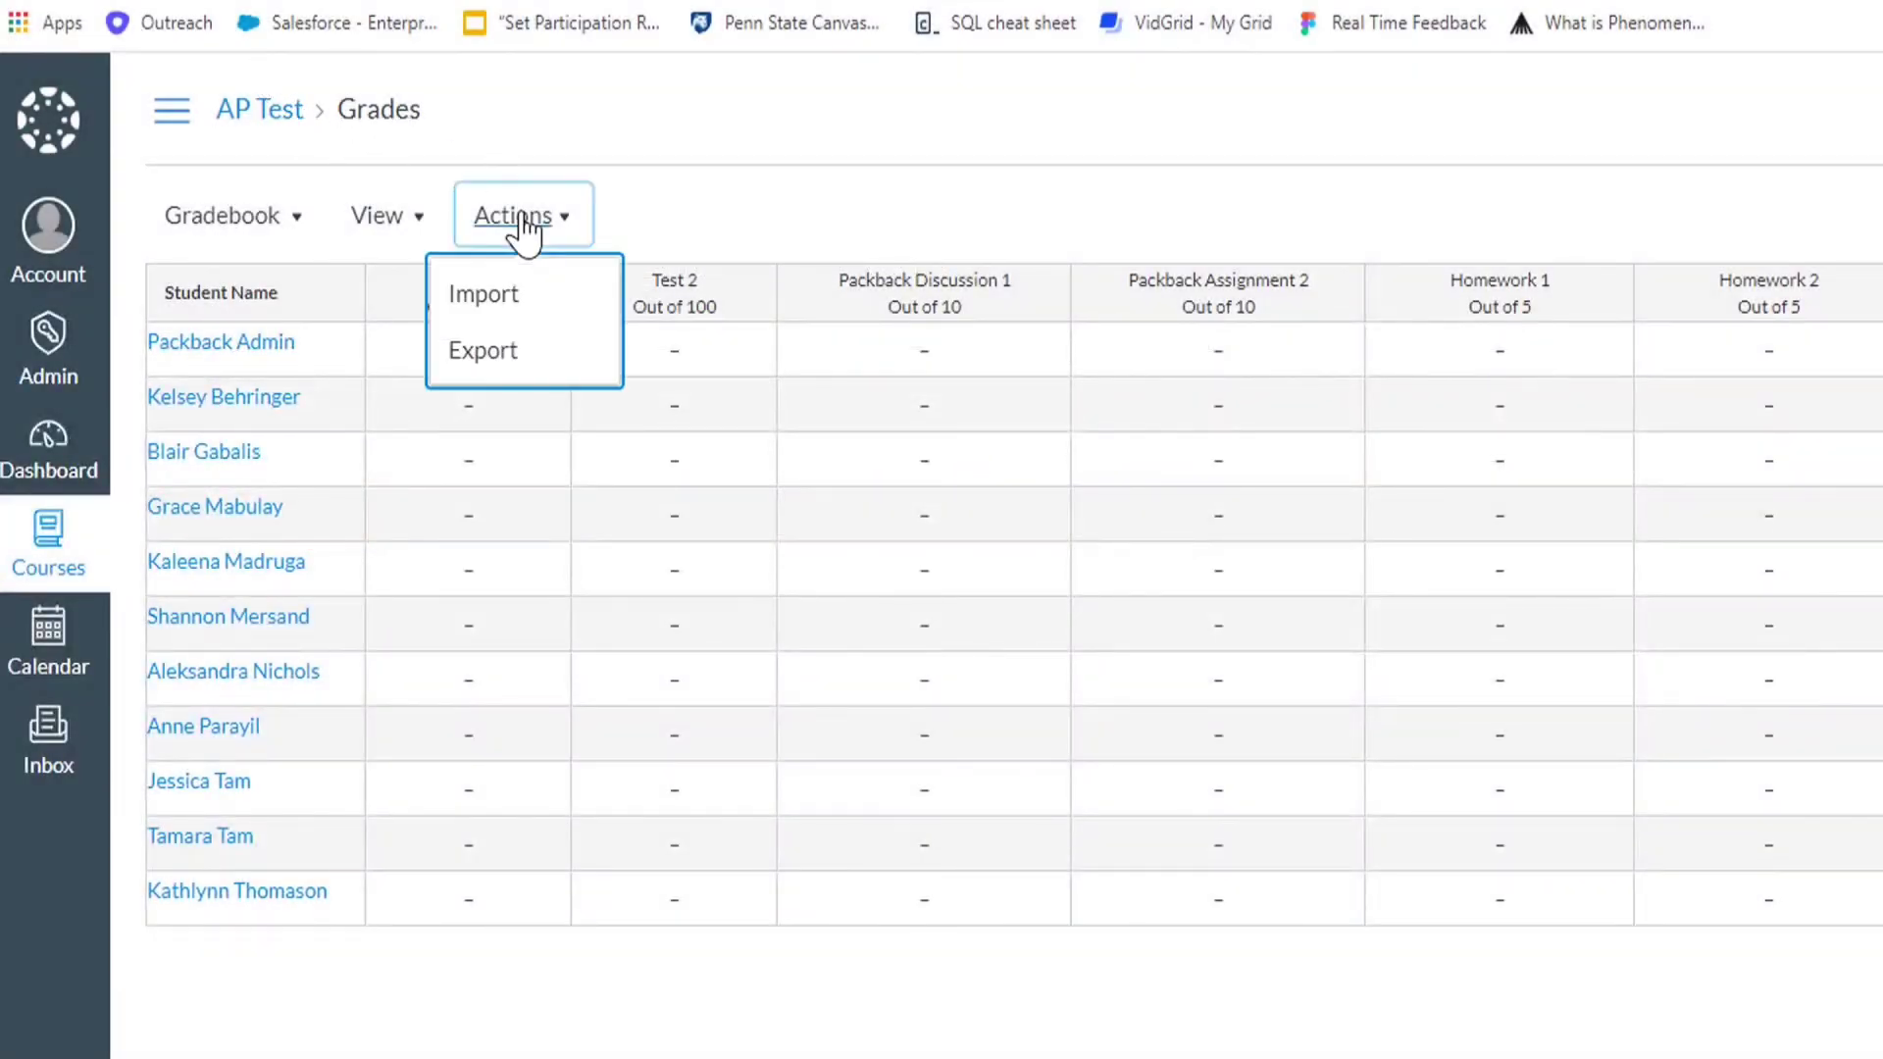
pyautogui.click(491, 312)
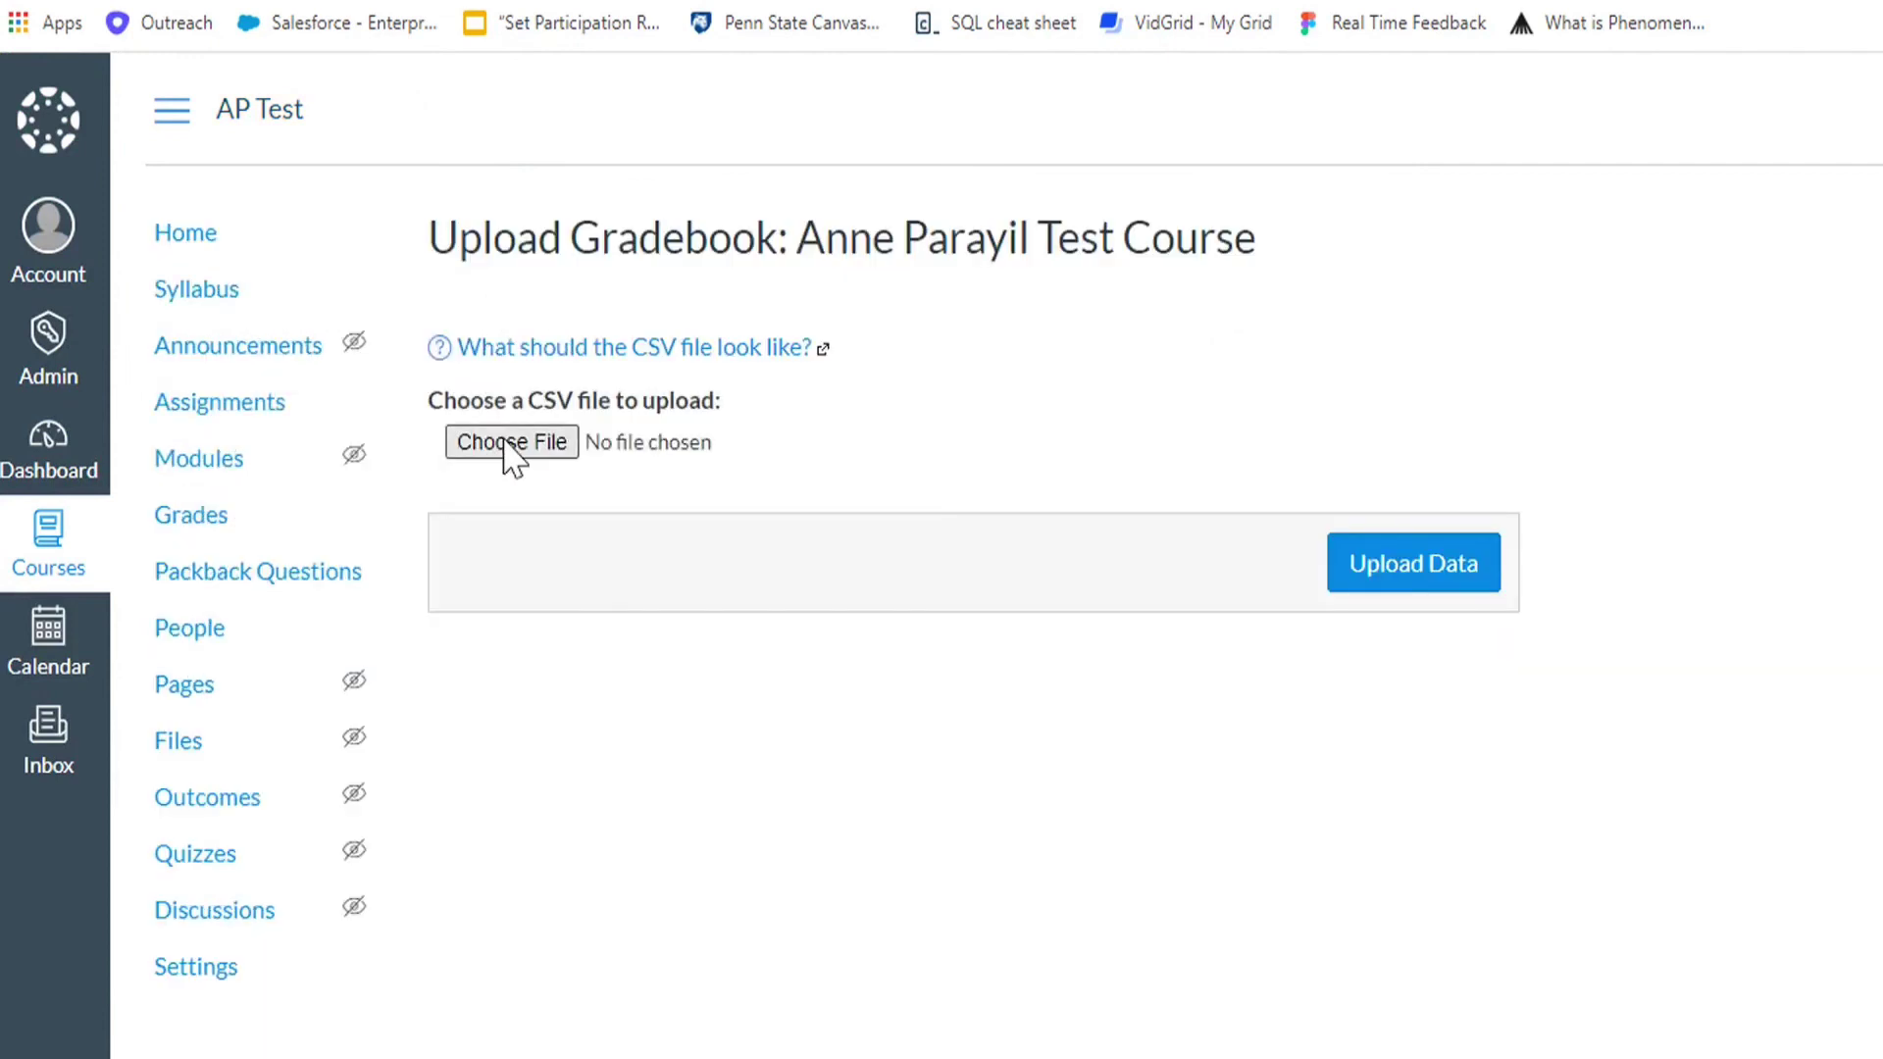
pyautogui.click(508, 443)
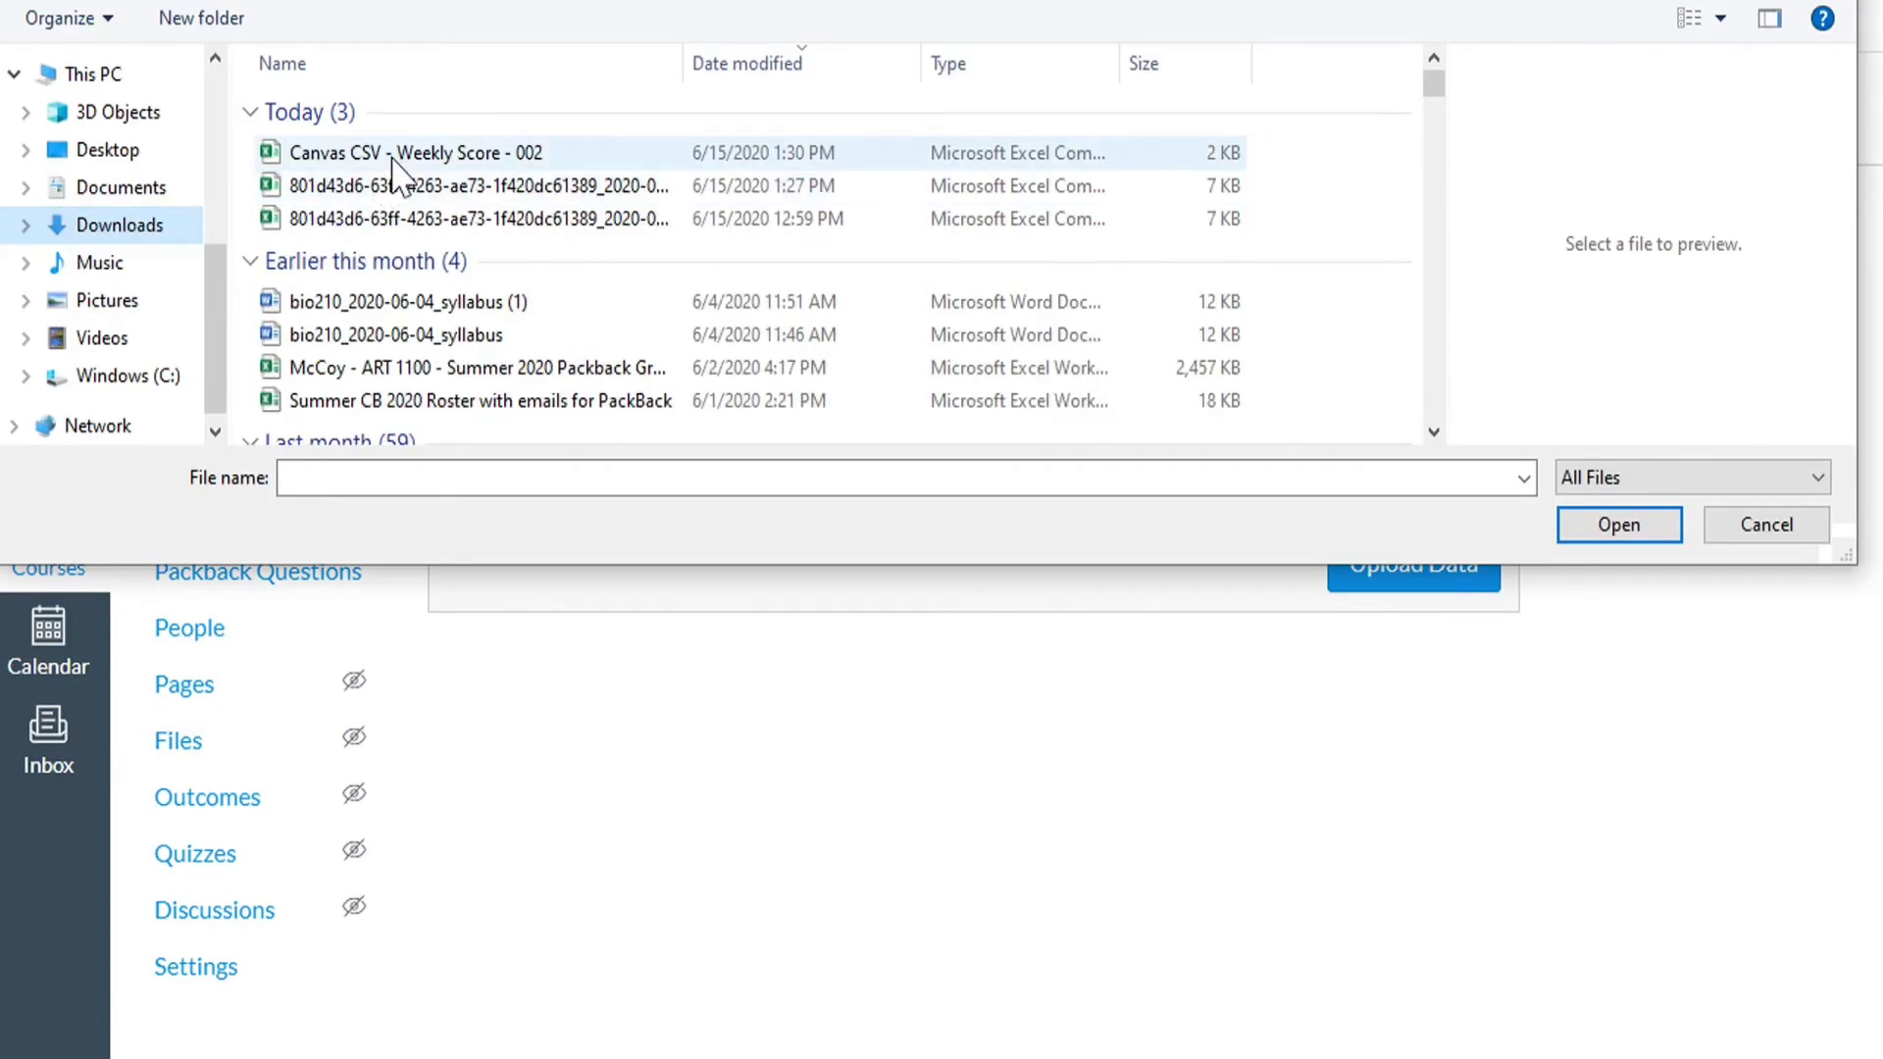
pyautogui.doubleClick(391, 159)
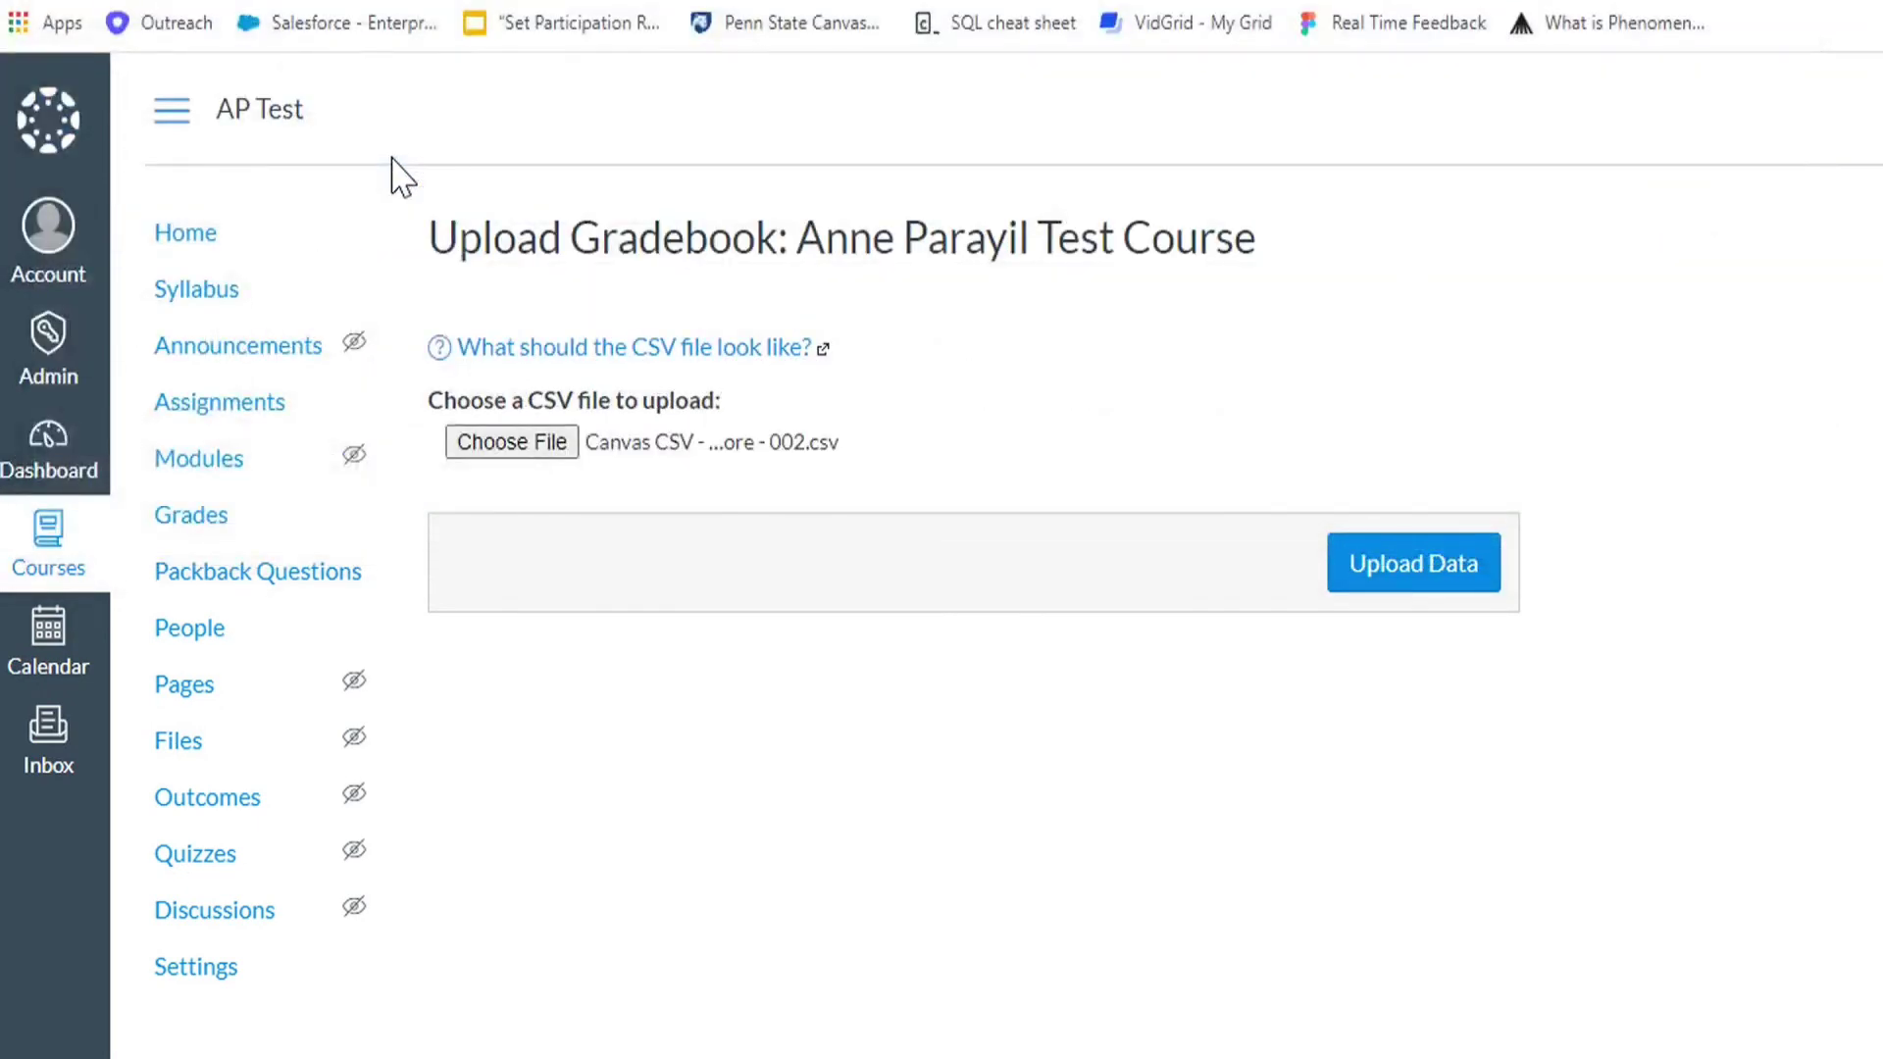
pyautogui.click(1432, 566)
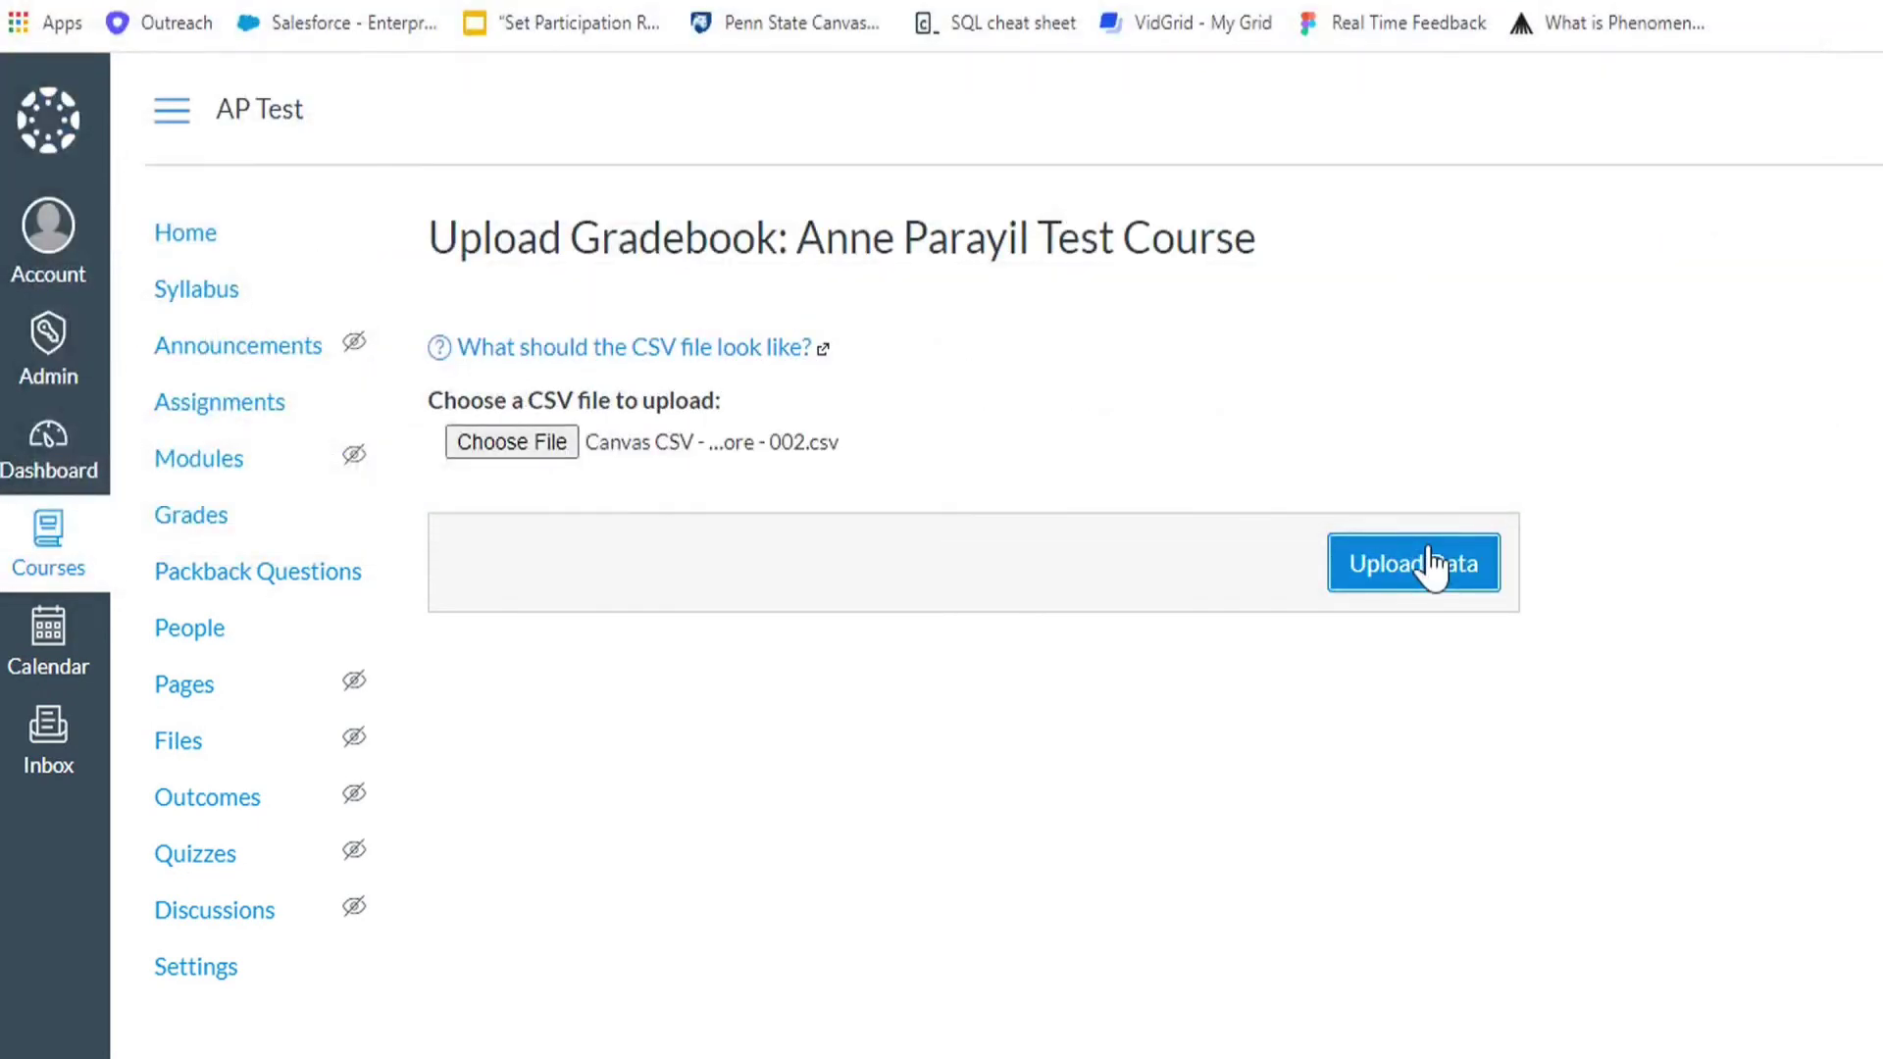